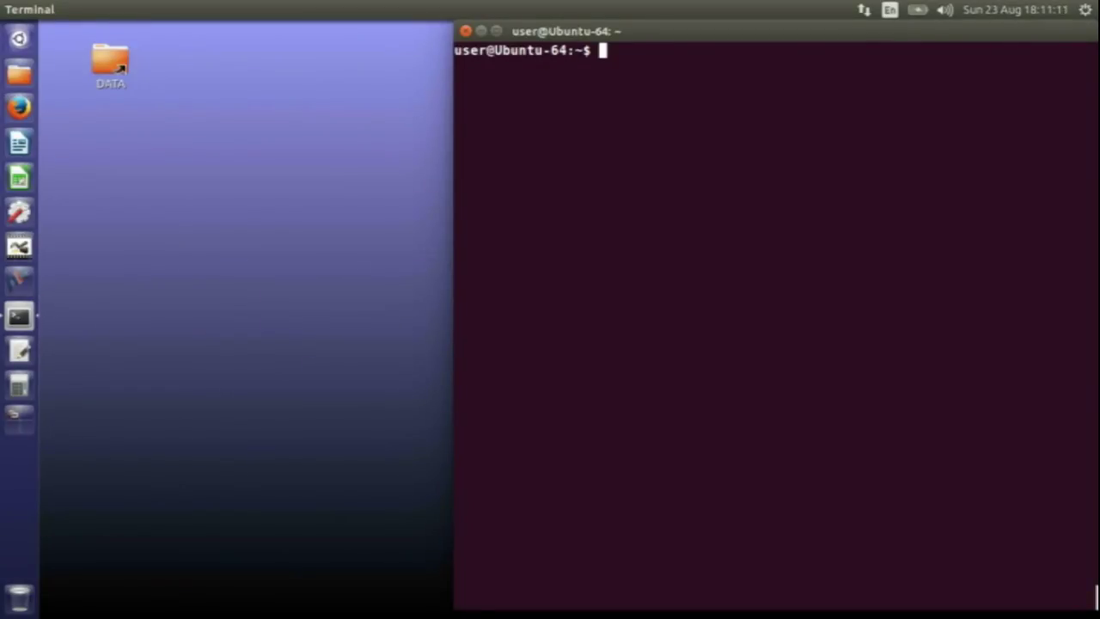
Log into the Raspberry Pi at 192.168.0.7 over SSH as user pi with its password
{"action": "type", "text": "ssh pi@"}
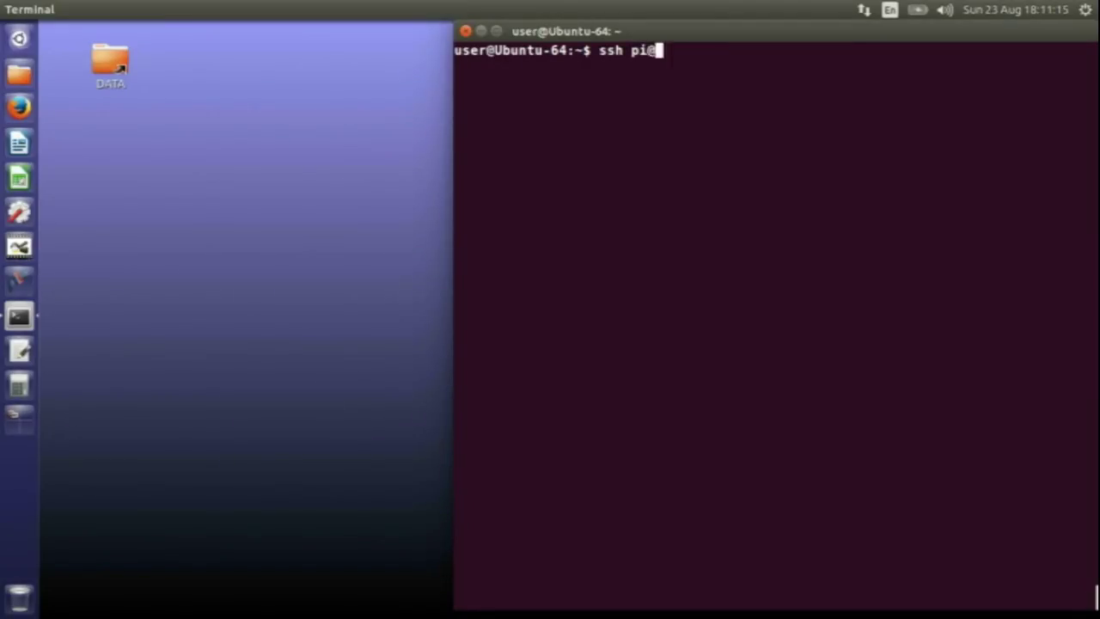
{"action": "type", "text": "192.168.0.7"}
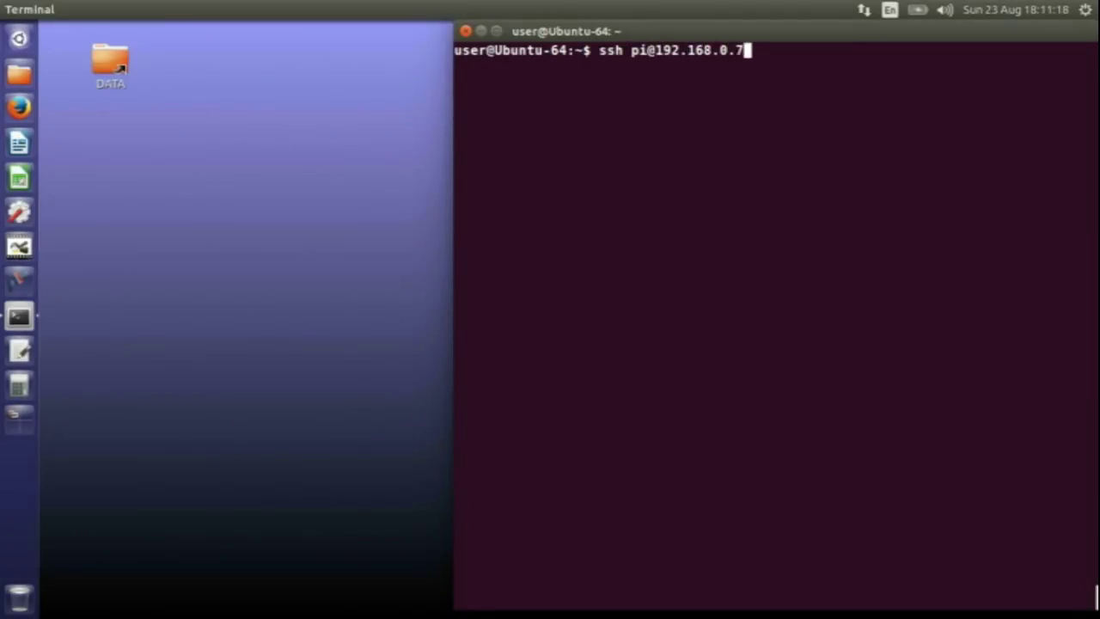
{"action": "key", "text": "Return"}
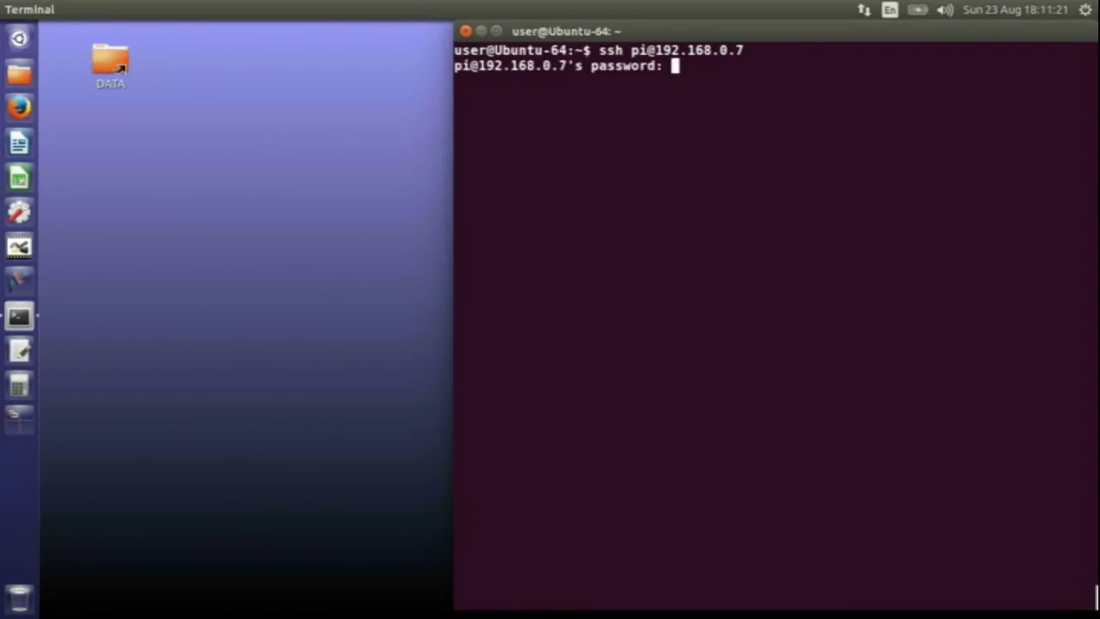
{"action": "key", "text": "Return"}
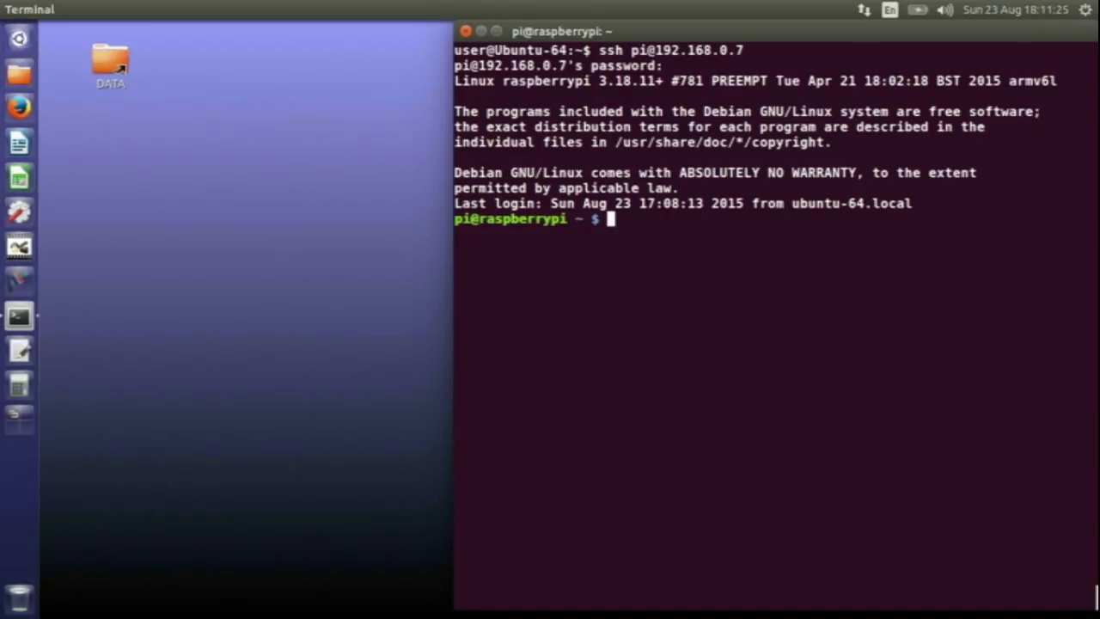
Become root with sudo su - root and install x11vnc, which is already the newest version
{"action": "type", "text": "sudo su - root"}
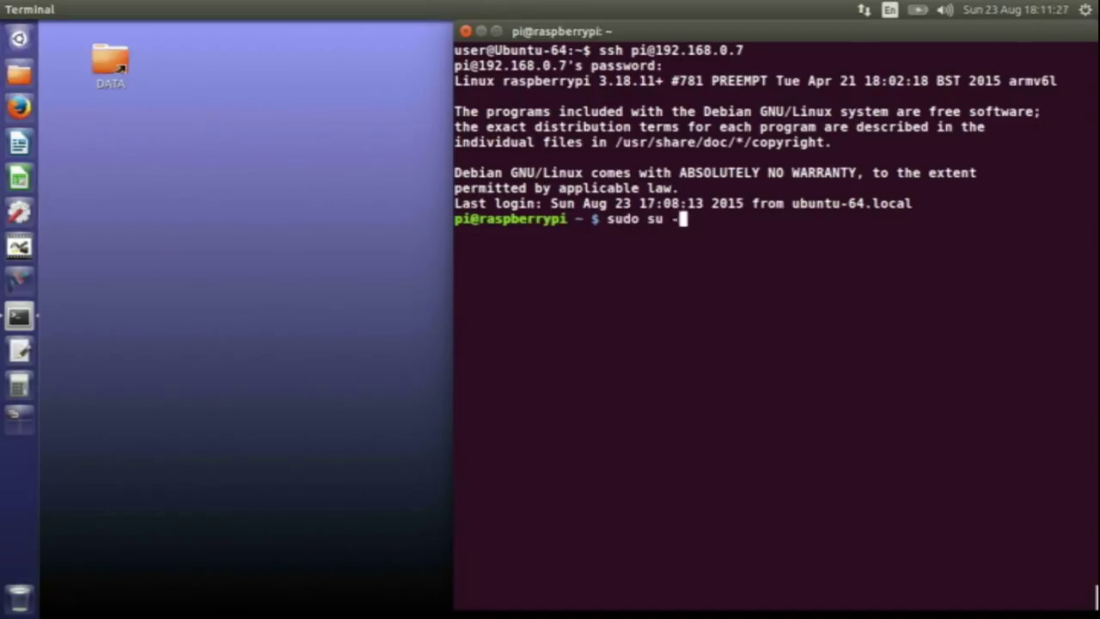
{"action": "key", "text": "Return"}
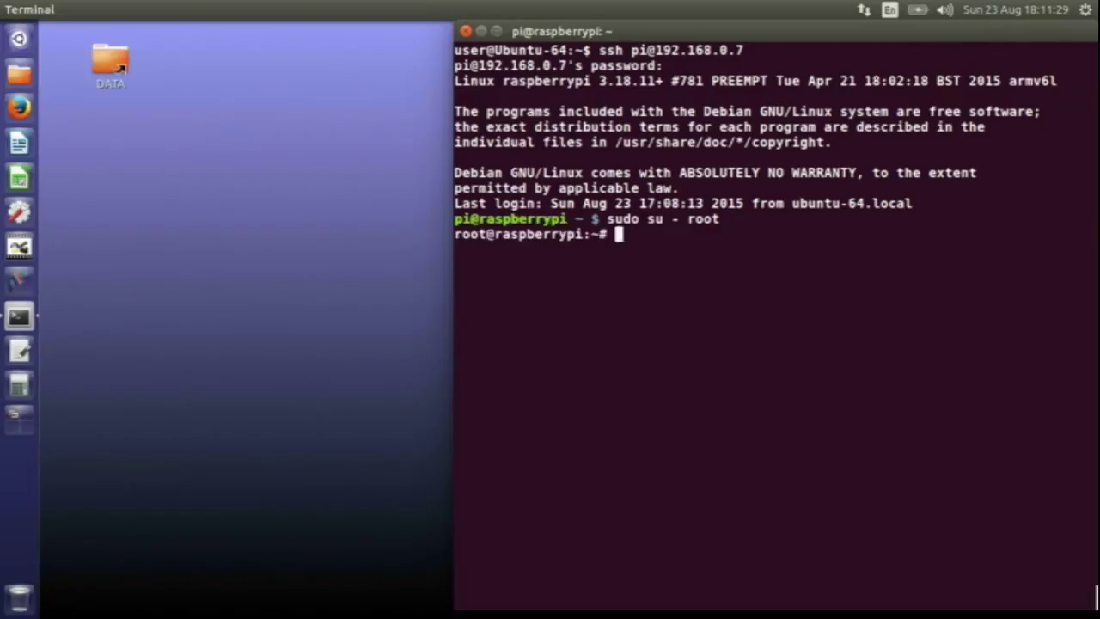
{"action": "type", "text": "apt-get install "}
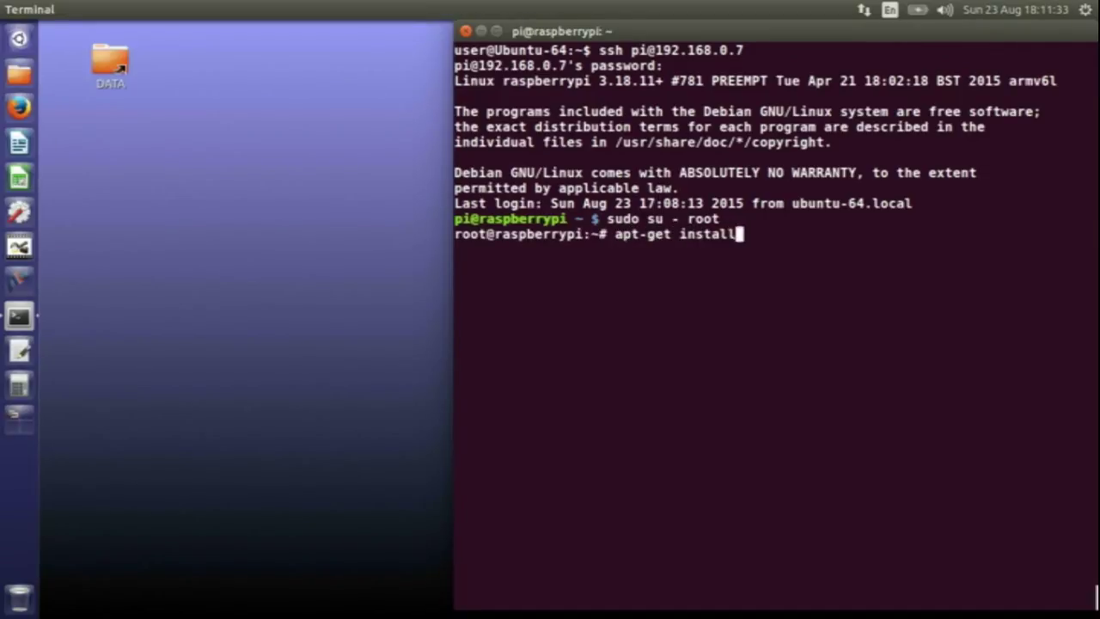
{"action": "type", "text": "x11vnc"}
{"action": "key", "text": "Return"}
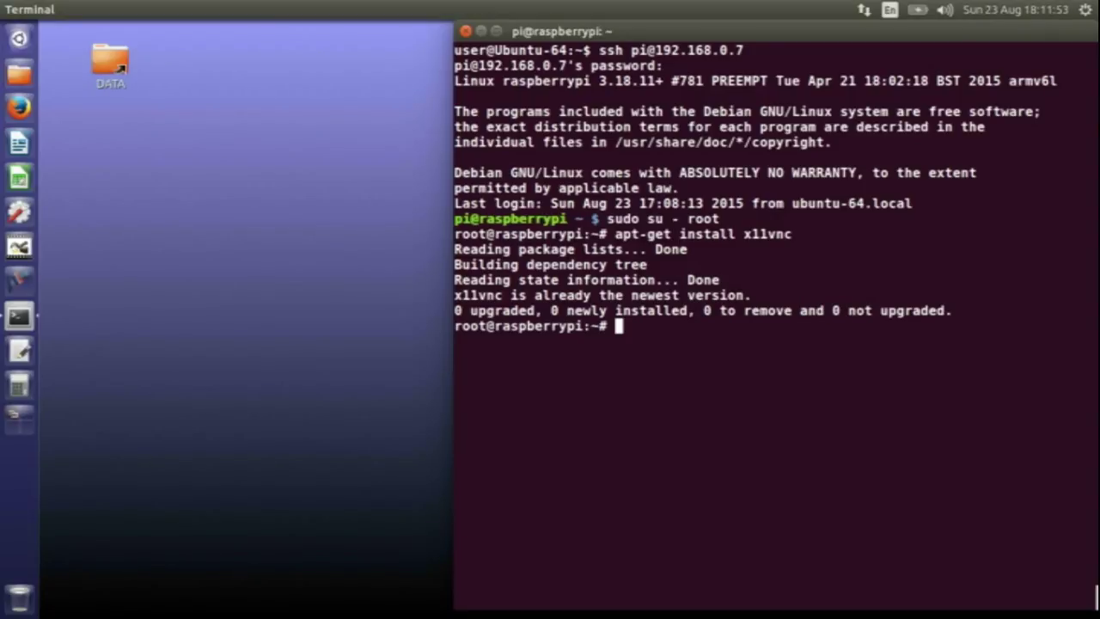
{"action": "type", "text": "raspi"}
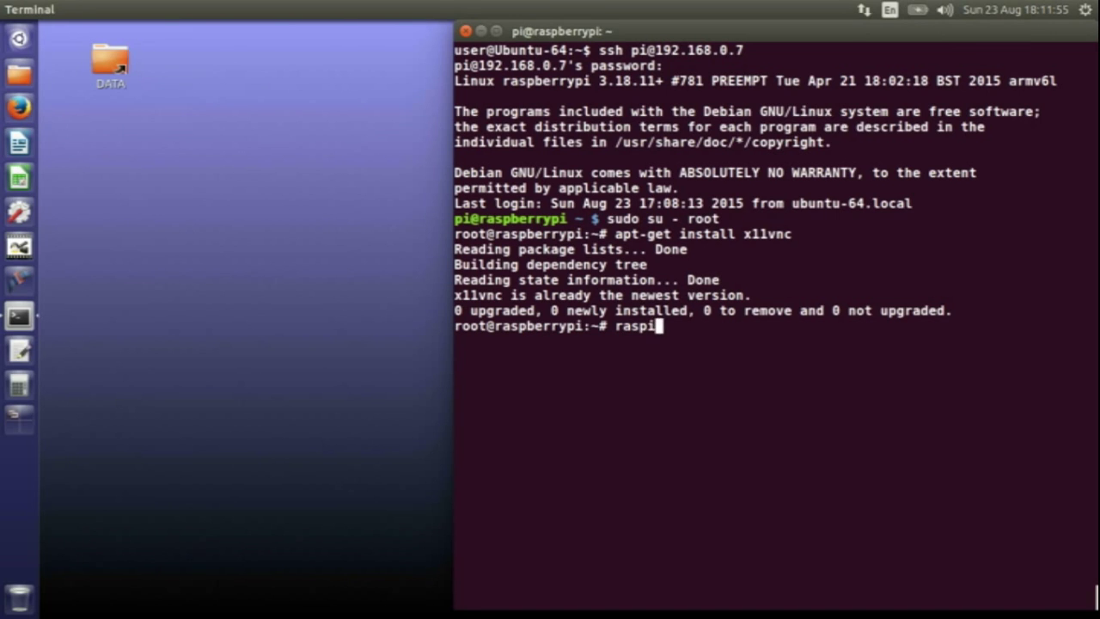
{"action": "type", "text": "-config"}
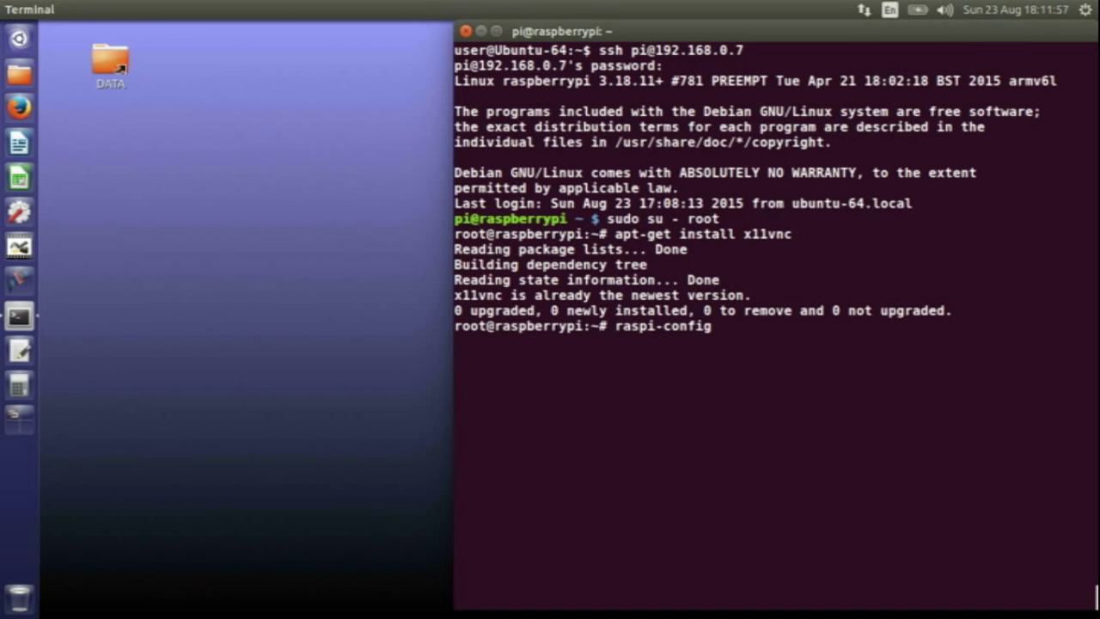
{"action": "key", "text": "Return"}
{"action": "key", "text": "Down"}
{"action": "key", "text": "Down"}
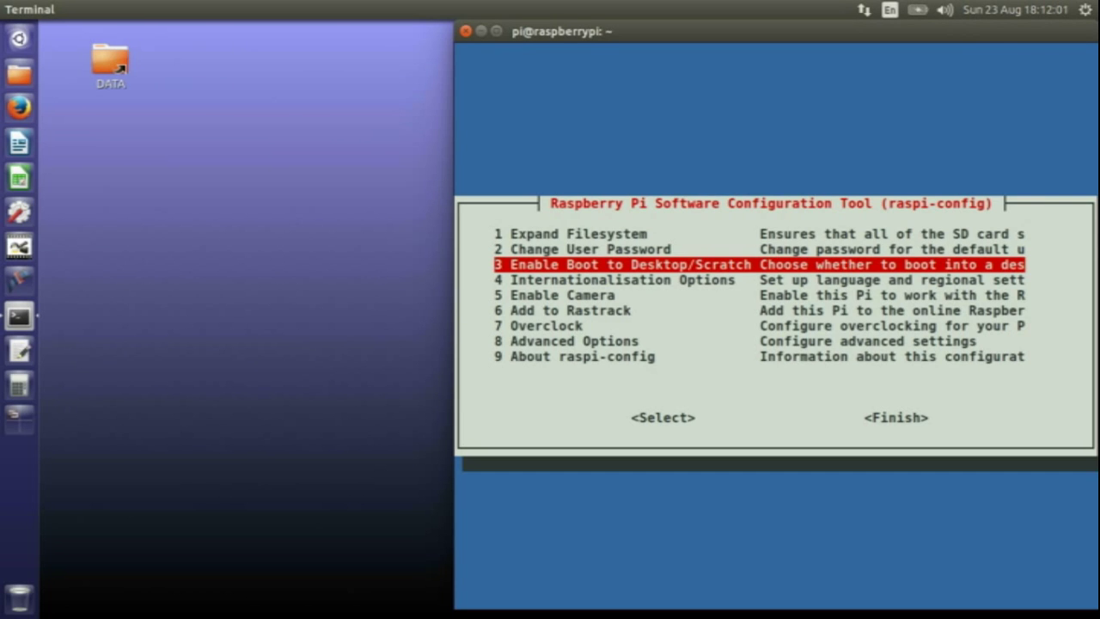
{"action": "key", "text": "Return"}
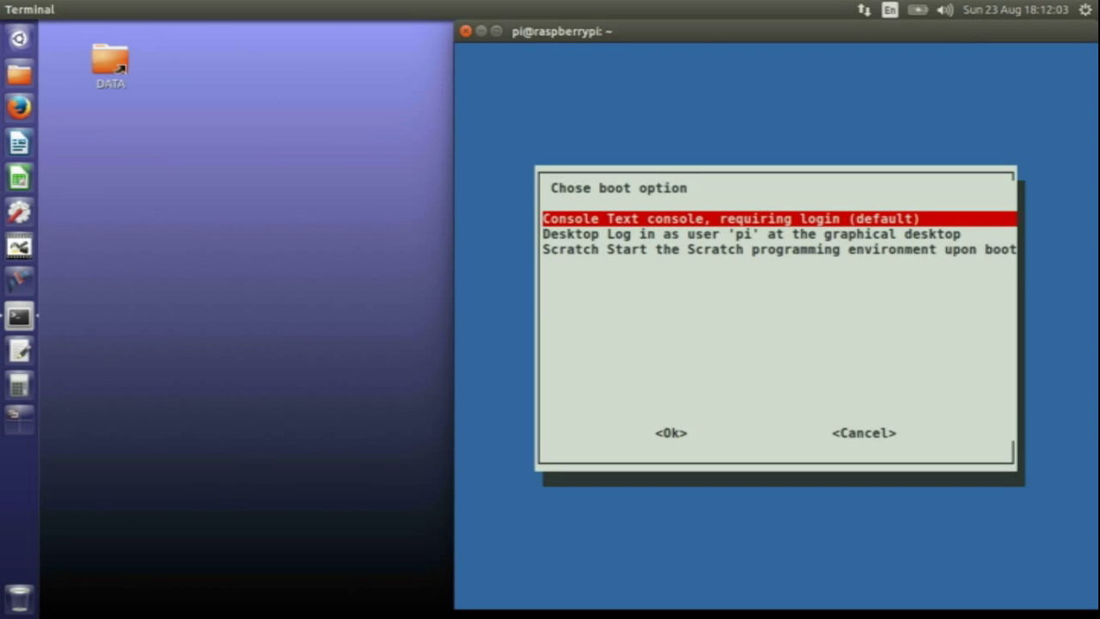
{"action": "key", "text": "Down"}
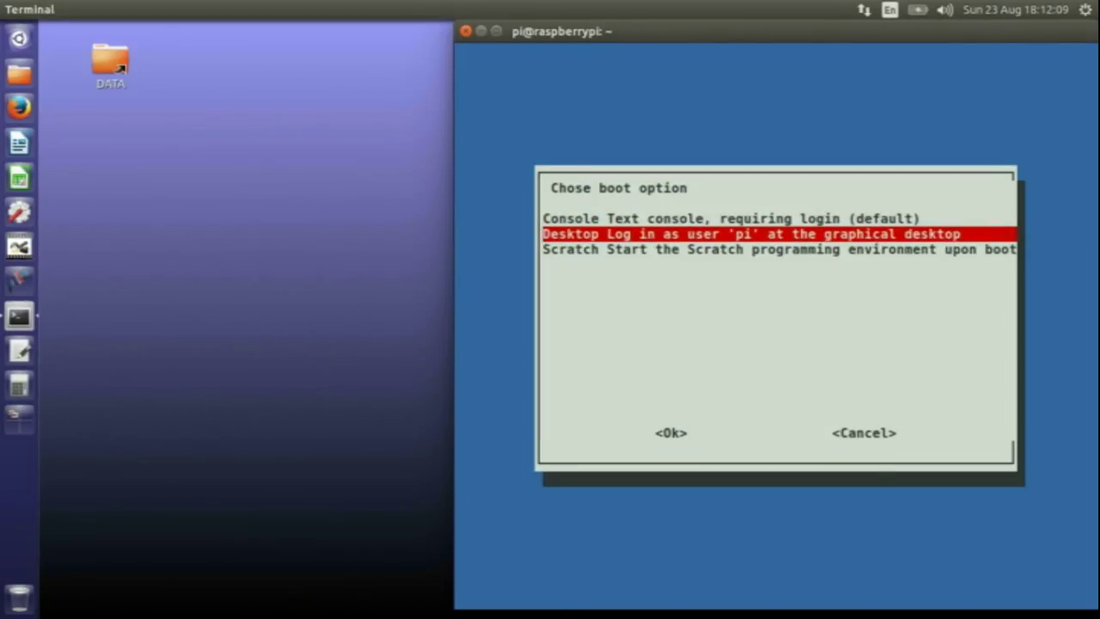
{"action": "key", "text": "Tab"}
{"action": "key", "text": "Tab"}
{"action": "key", "text": "Return"}
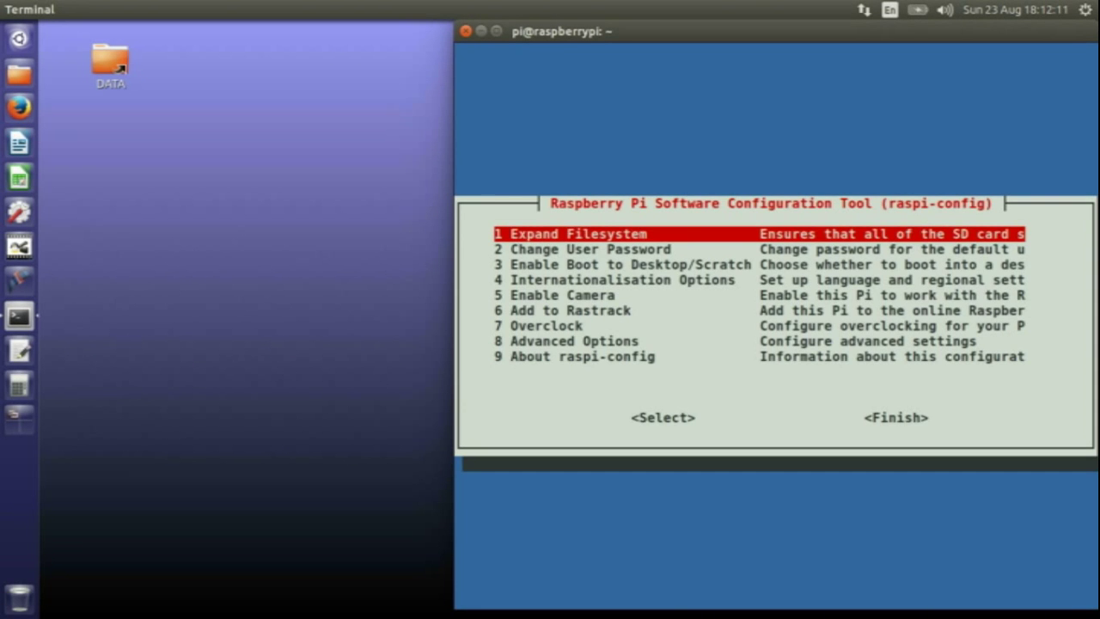
{"action": "key", "text": "Tab"}
{"action": "key", "text": "Tab"}
{"action": "key", "text": "Return"}
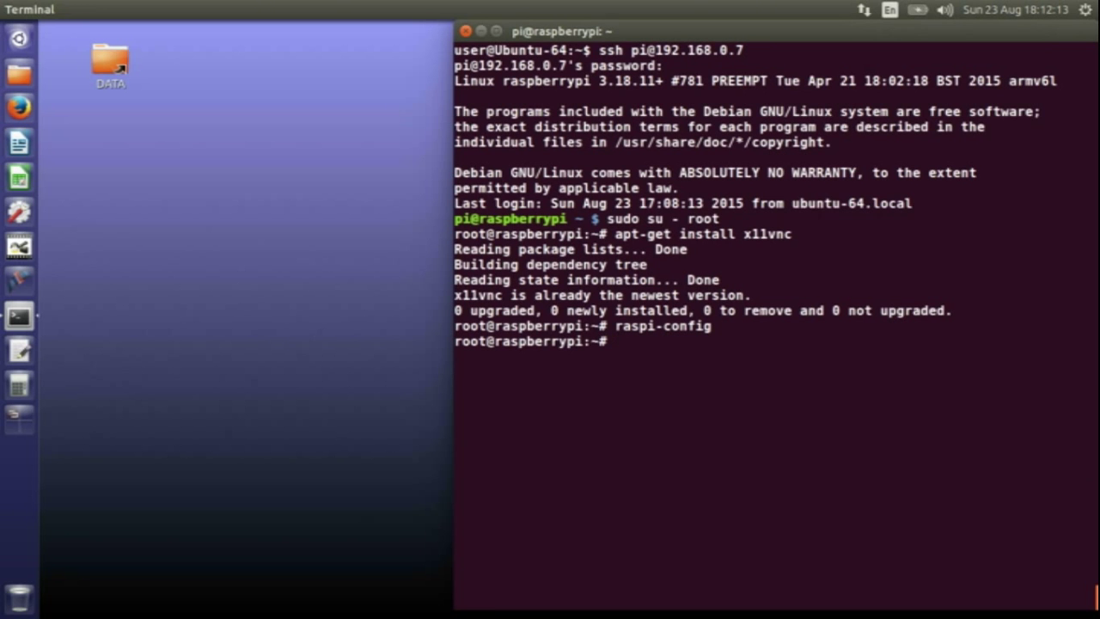
{"action": "type", "text": "vi /boot/co"}
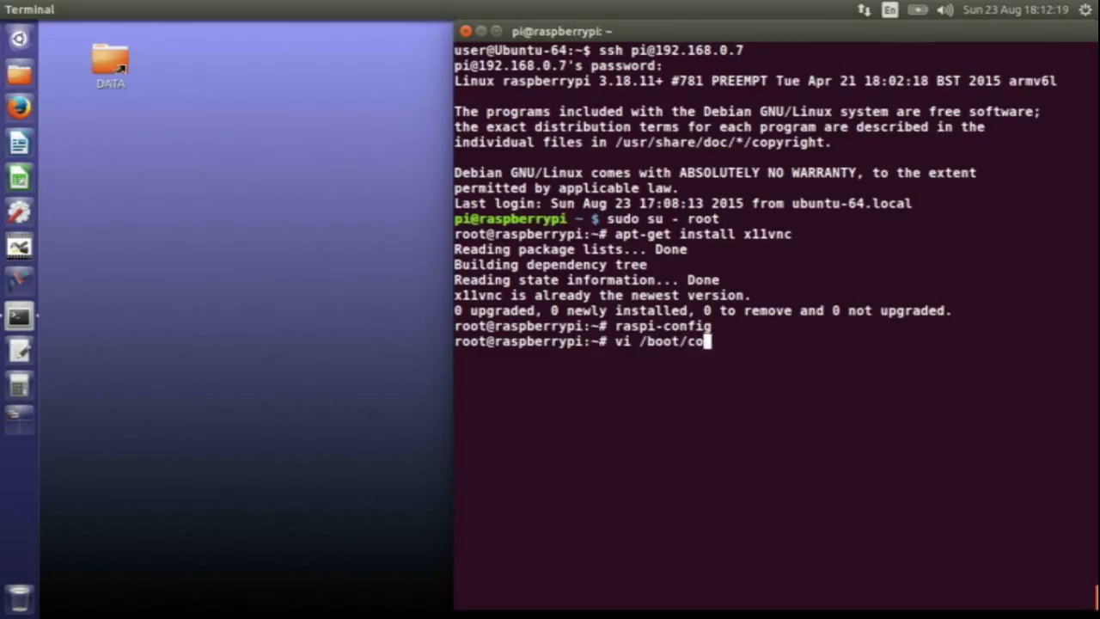
{"action": "key", "text": "Tab"}
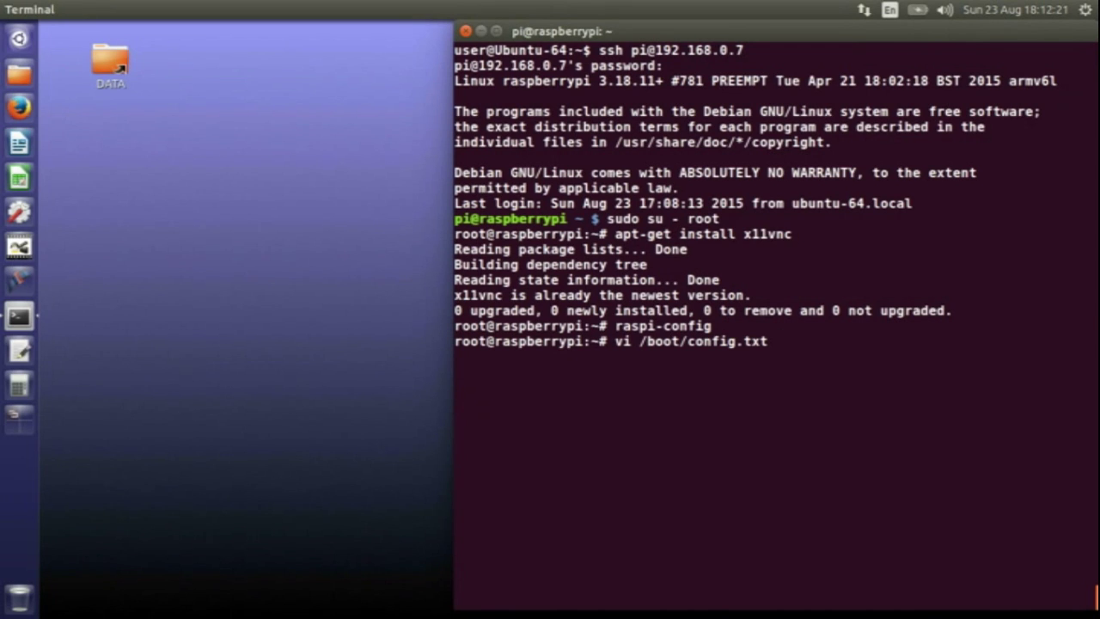
{"action": "key", "text": "Return"}
{"action": "key", "text": "Down"}
{"action": "key", "text": "Down"}
{"action": "key", "text": "Down"}
{"action": "key", "text": "Down"}
{"action": "key", "text": "Down"}
{"action": "key", "text": "Down"}
{"action": "key", "text": "Down"}
{"action": "key", "text": "Down"}
{"action": "key", "text": "Down"}
{"action": "key", "text": "Down"}
{"action": "key", "text": "Down"}
{"action": "key", "text": "Down"}
{"action": "key", "text": "Down"}
{"action": "key", "text": "Down"}
{"action": "key", "text": "Down"}
{"action": "key", "text": "Down"}
{"action": "key", "text": "Down"}
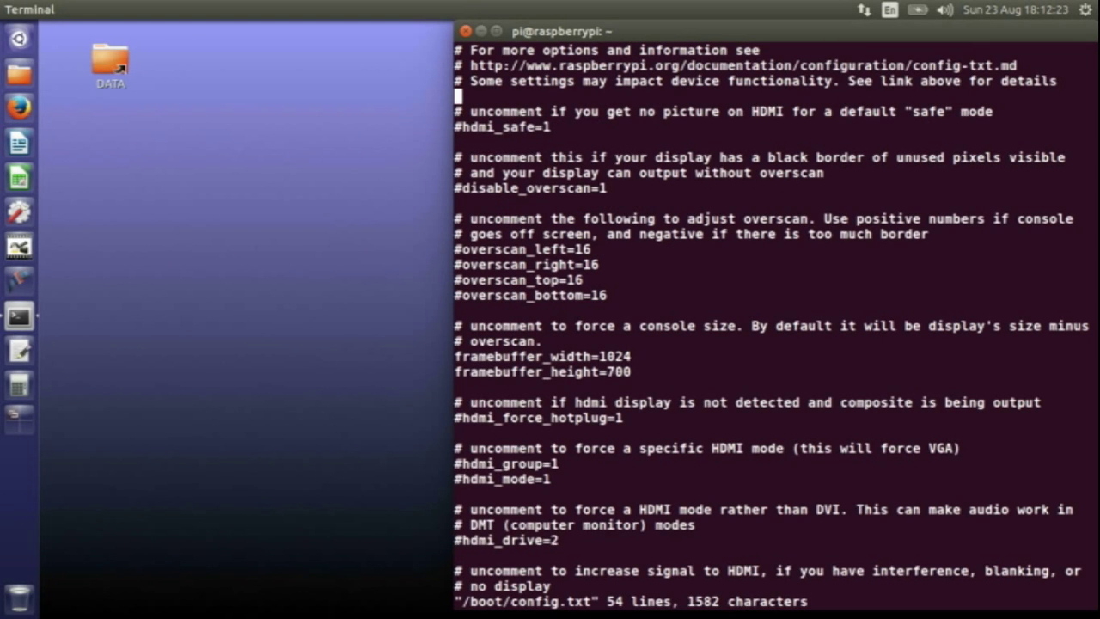
{"action": "key", "text": "Down"}
{"action": "key", "text": "Down"}
{"action": "key", "text": "Down"}
{"action": "key", "text": "Right"}
{"action": "key", "text": "Right"}
{"action": "key", "text": "Right"}
{"action": "key", "text": "Right"}
{"action": "key", "text": "Right"}
{"action": "key", "text": "Right"}
{"action": "key", "text": "Right"}
{"action": "key", "text": "Right"}
{"action": "key", "text": "Right"}
{"action": "key", "text": "Right"}
{"action": "key", "text": "Right"}
{"action": "key", "text": "Right"}
{"action": "key", "text": "Right"}
{"action": "key", "text": "Right"}
{"action": "key", "text": "Right"}
{"action": "key", "text": "Right"}
{"action": "key", "text": "Right"}
{"action": "key", "text": "Right"}
{"action": "key", "text": "Right"}
{"action": "key", "text": "Right"}
{"action": "key", "text": "Right"}
{"action": "key", "text": "Down"}
{"action": "type", "text": ":q"}
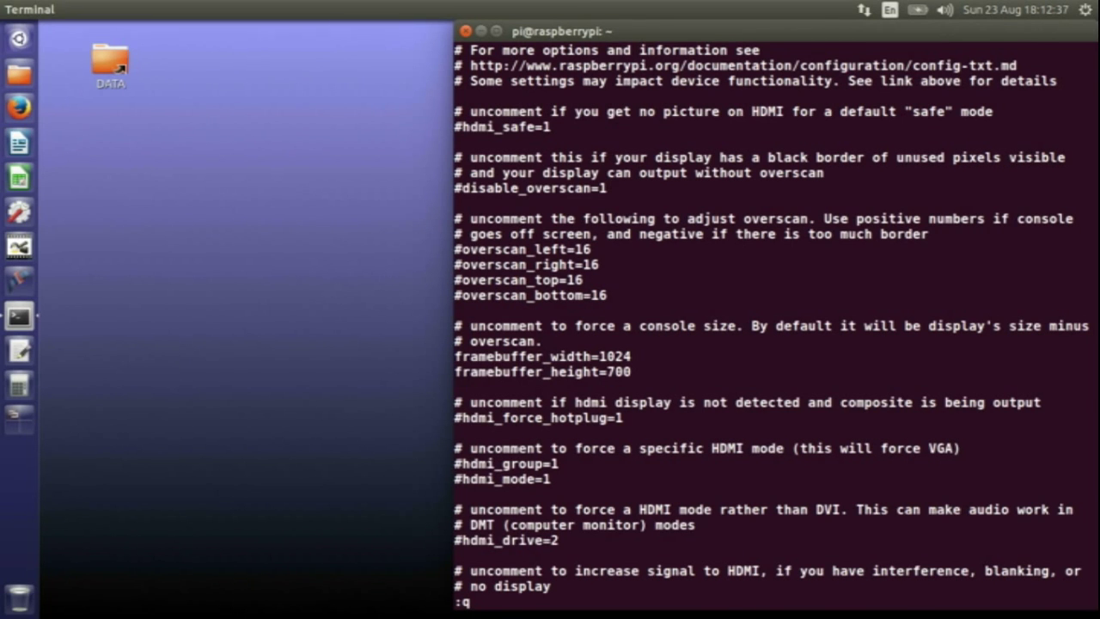
{"action": "key", "text": "Return"}
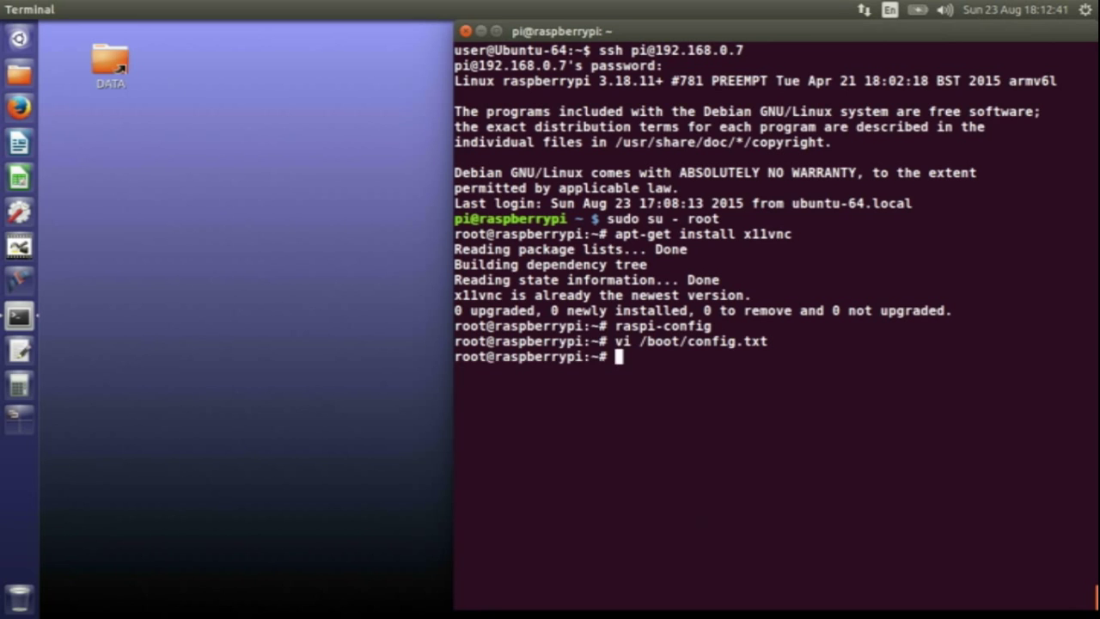
Discard the half-typed reboot command and exit the root shell back to the pi user
{"action": "type", "text": "reboot"}
{"action": "key", "text": "BackSpace"}
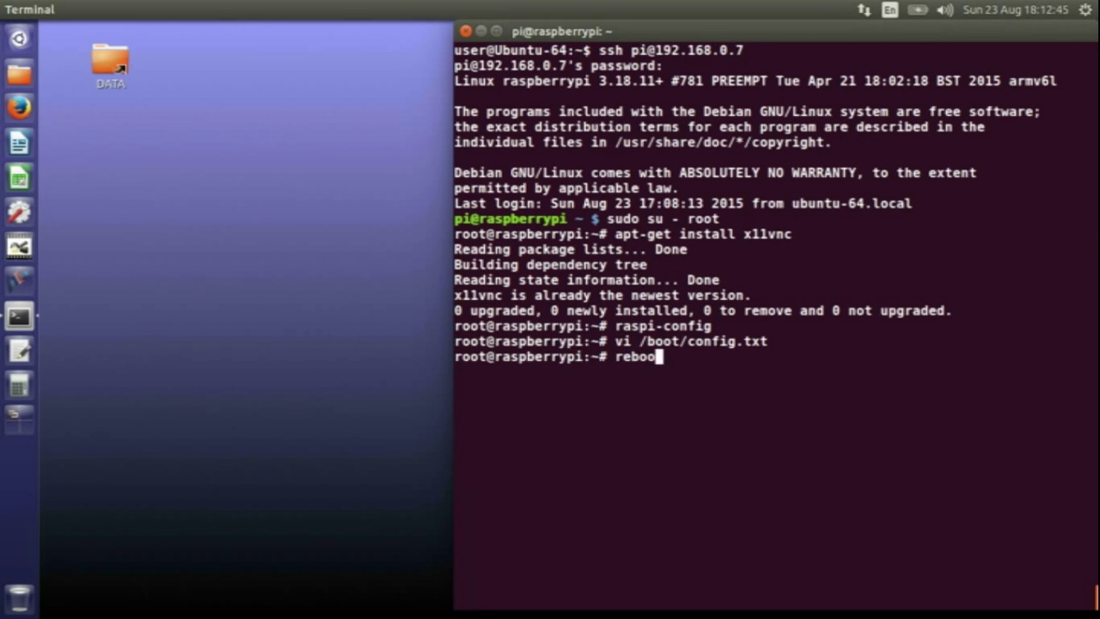
{"action": "key", "text": "BackSpace"}
{"action": "key", "text": "BackSpace"}
{"action": "key", "text": "BackSpace"}
{"action": "key", "text": "BackSpace"}
{"action": "key", "text": "BackSpace"}
{"action": "type", "text": "exit"}
{"action": "key", "text": "Return"}
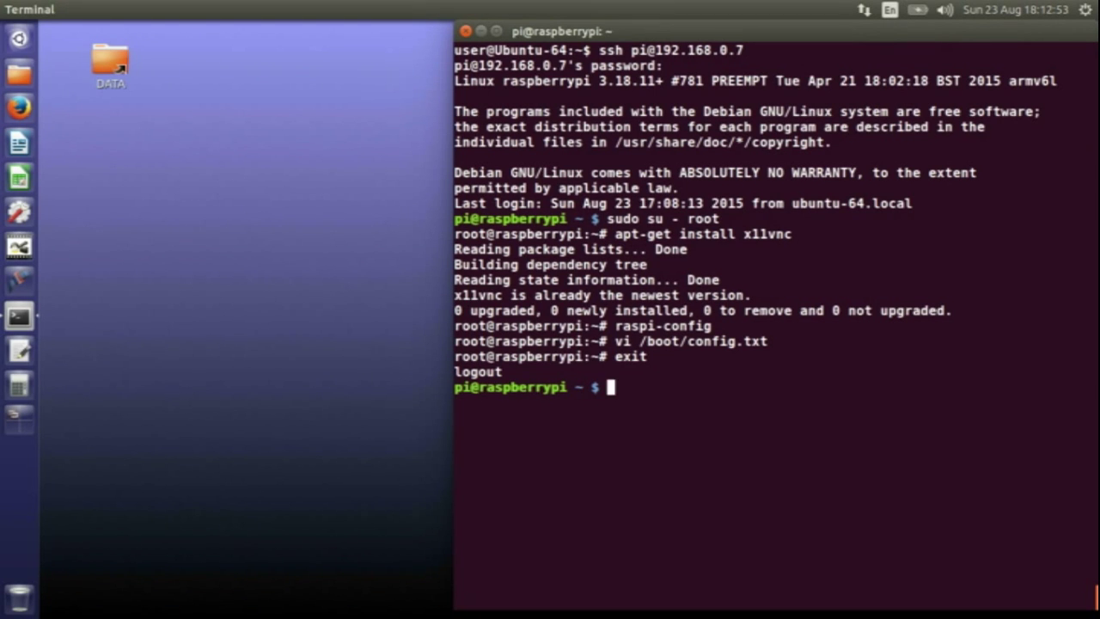
Start the x11vnc server as pi, serving raspberrypi:0 on port 5900
{"action": "type", "text": "x11vnc"}
{"action": "key", "text": "Return"}
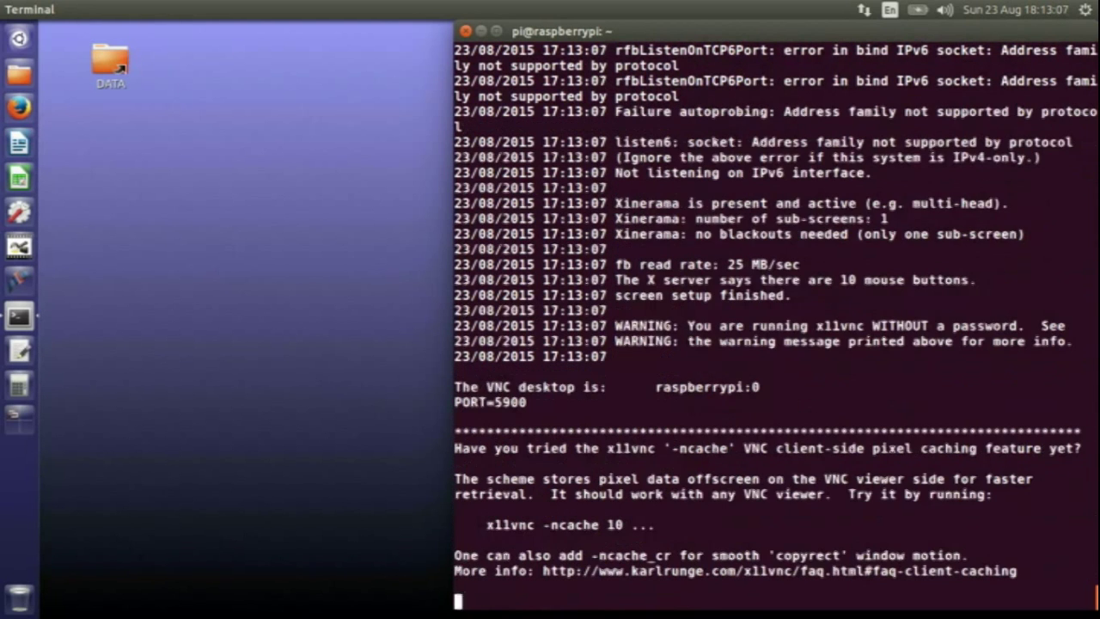
{"action": "key", "text": "alt+f"}
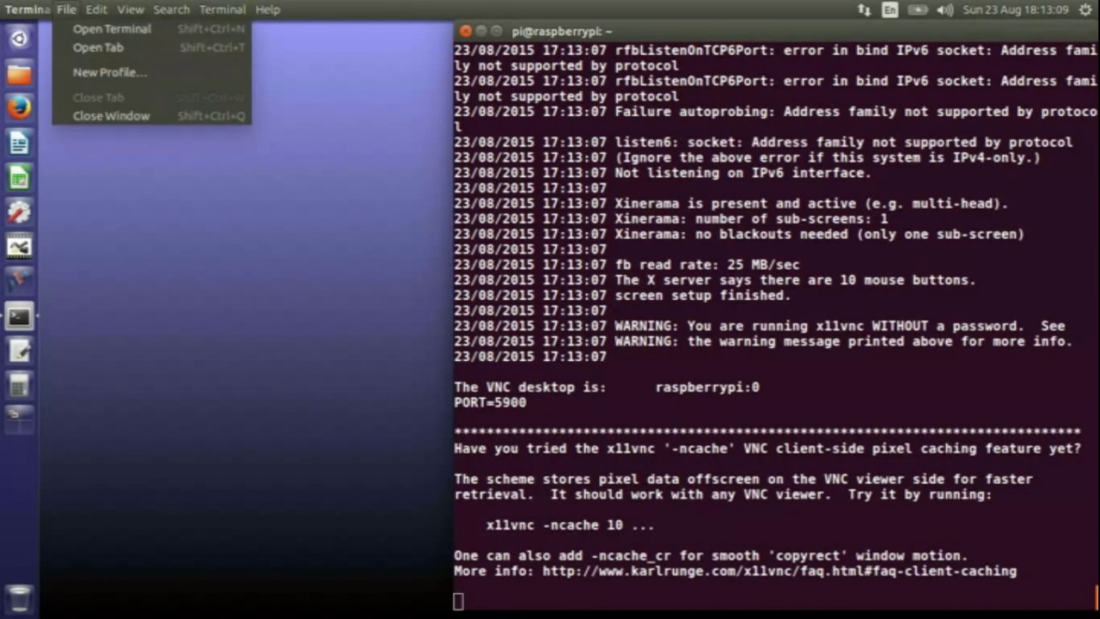
In a new local tab, become root and install xvnc4viewer
{"action": "key", "text": "Return"}
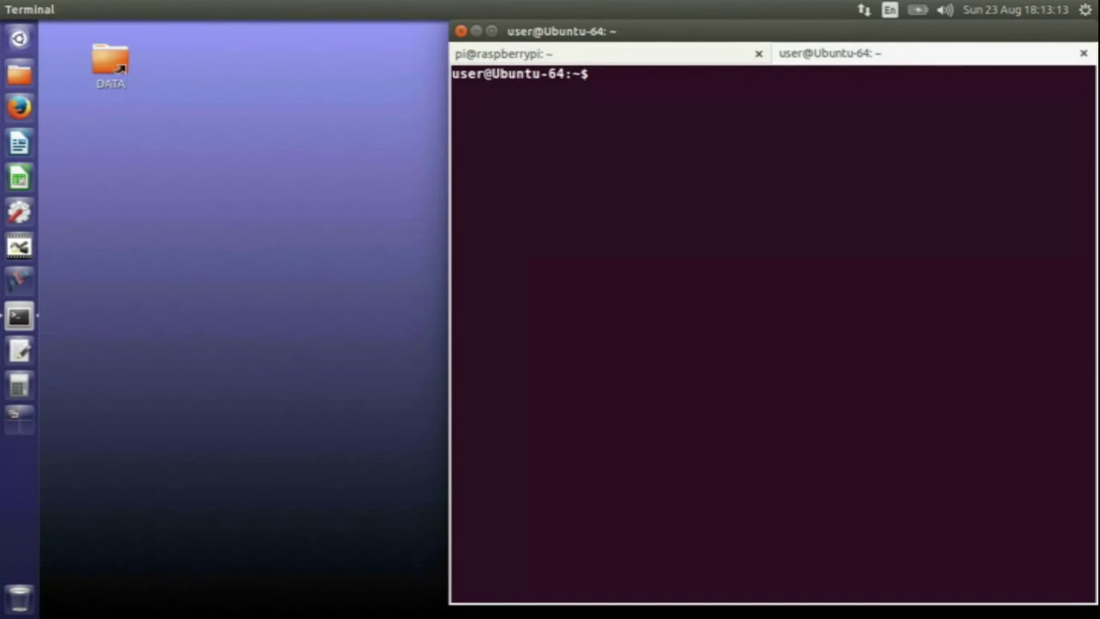
{"action": "type", "text": "su - root"}
{"action": "key", "text": "Return"}
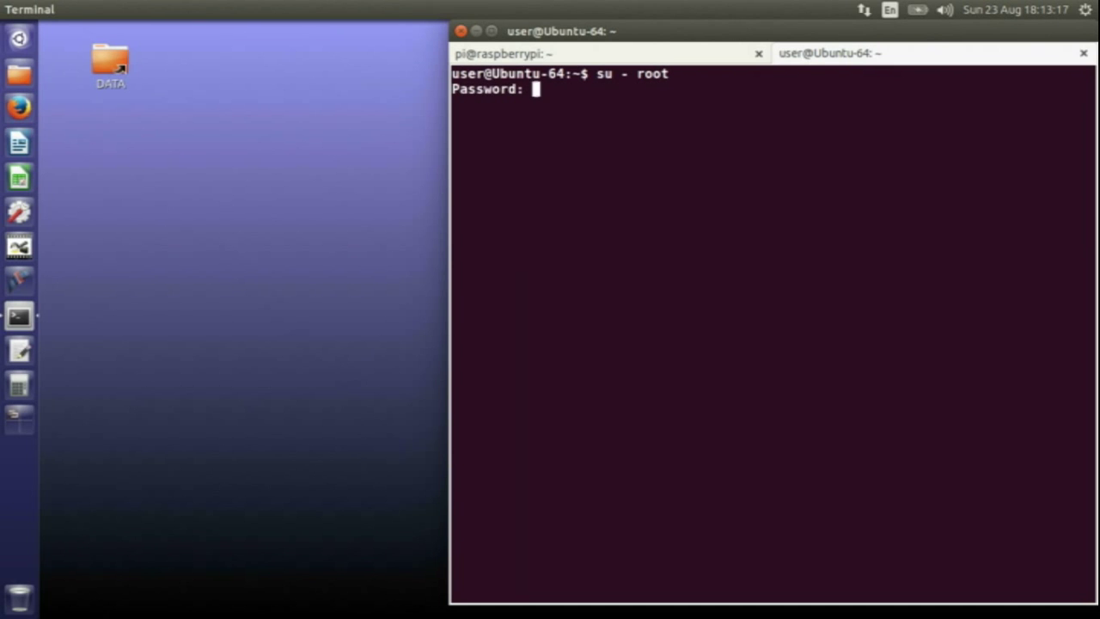
{"action": "key", "text": "Return"}
{"action": "type", "text": "apt-ge"}
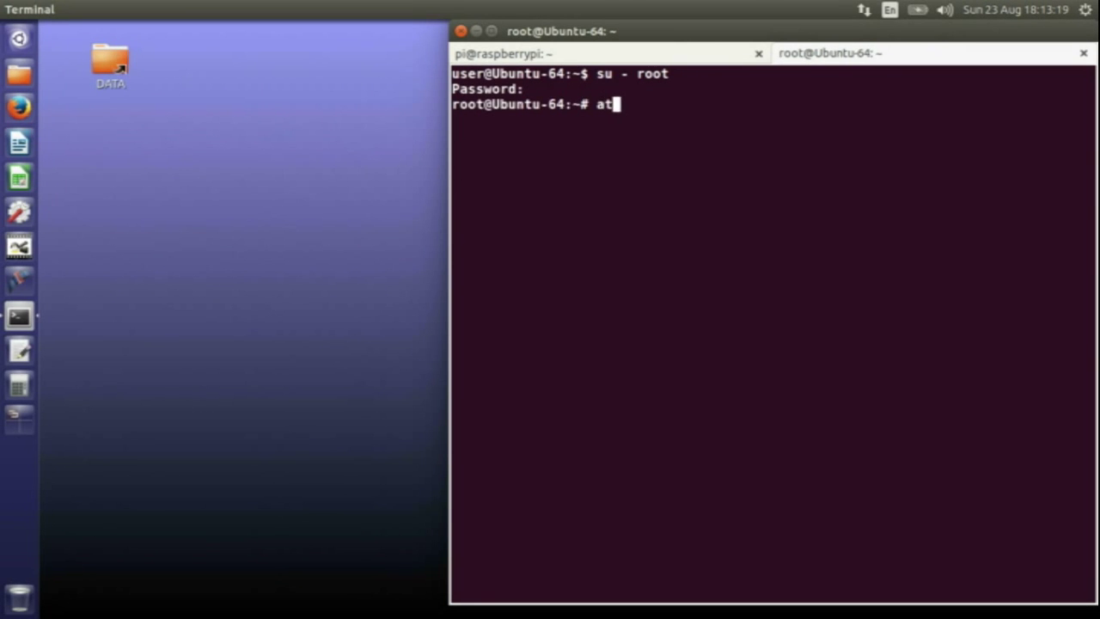
{"action": "type", "text": "t install "}
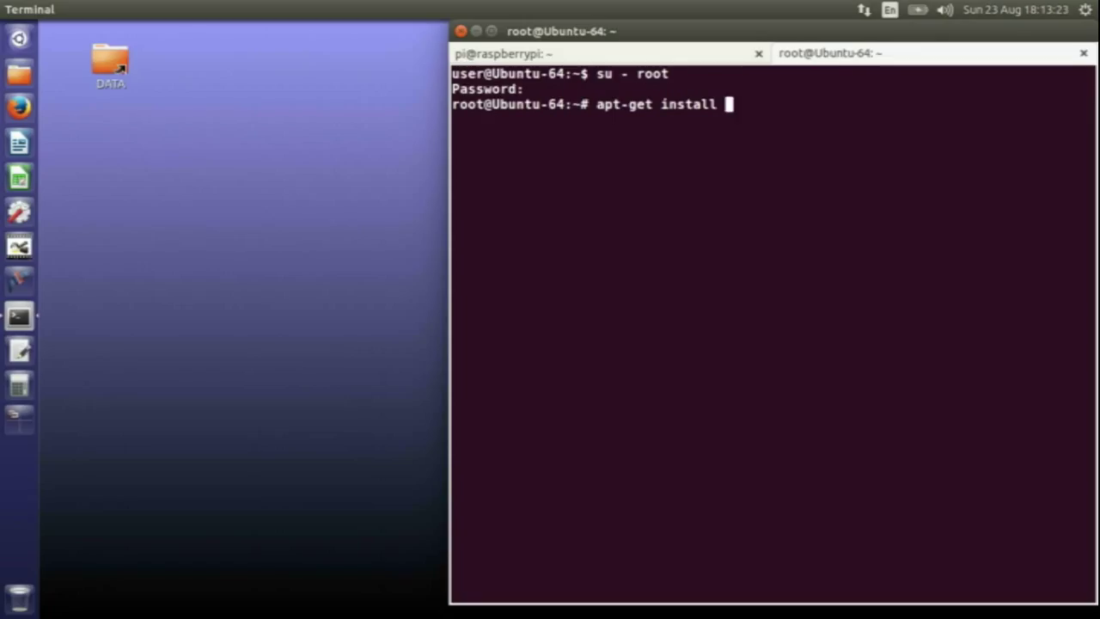
{"action": "type", "text": "xvnc4viewer"}
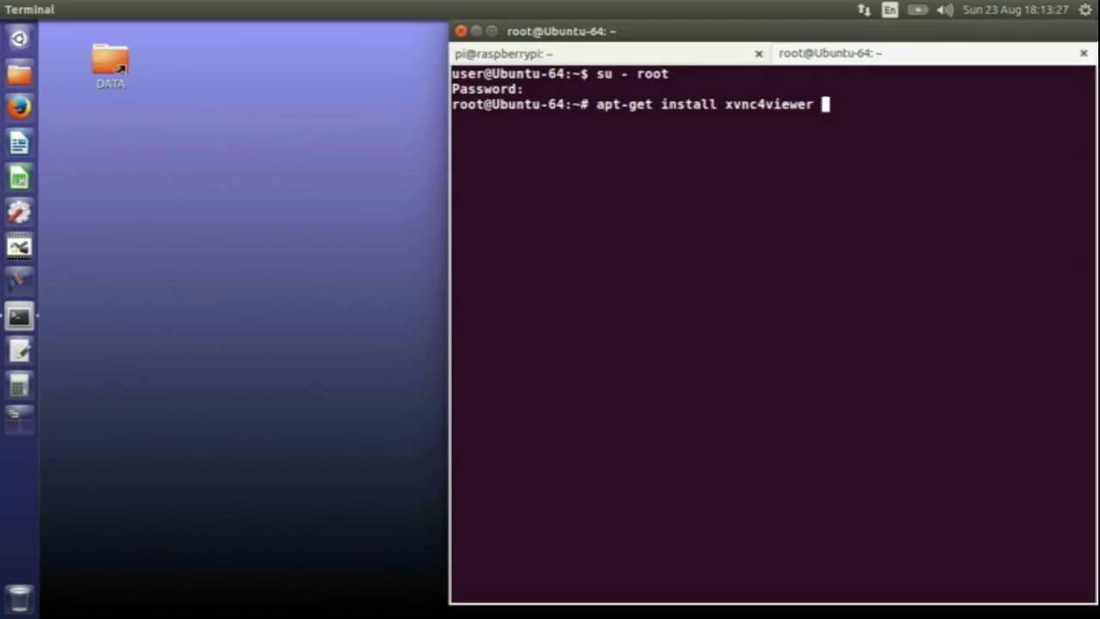
{"action": "key", "text": "Return"}
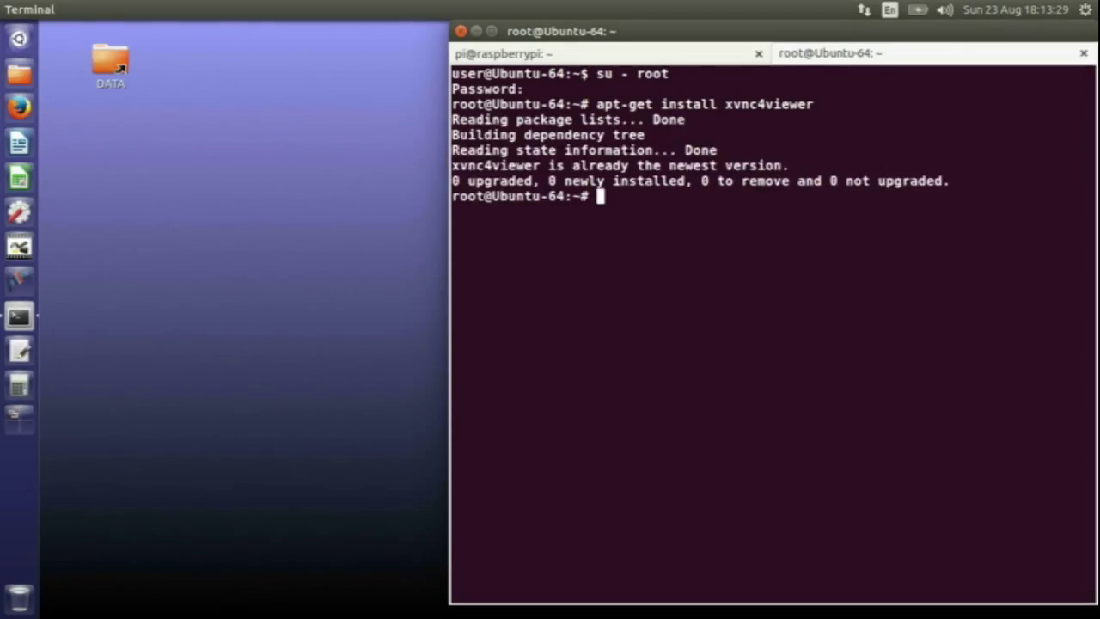
Exit root and connect with vncviewer 192.168.0.7 to show the Pi desktop
{"action": "type", "text": "exit"}
{"action": "key", "text": "Return"}
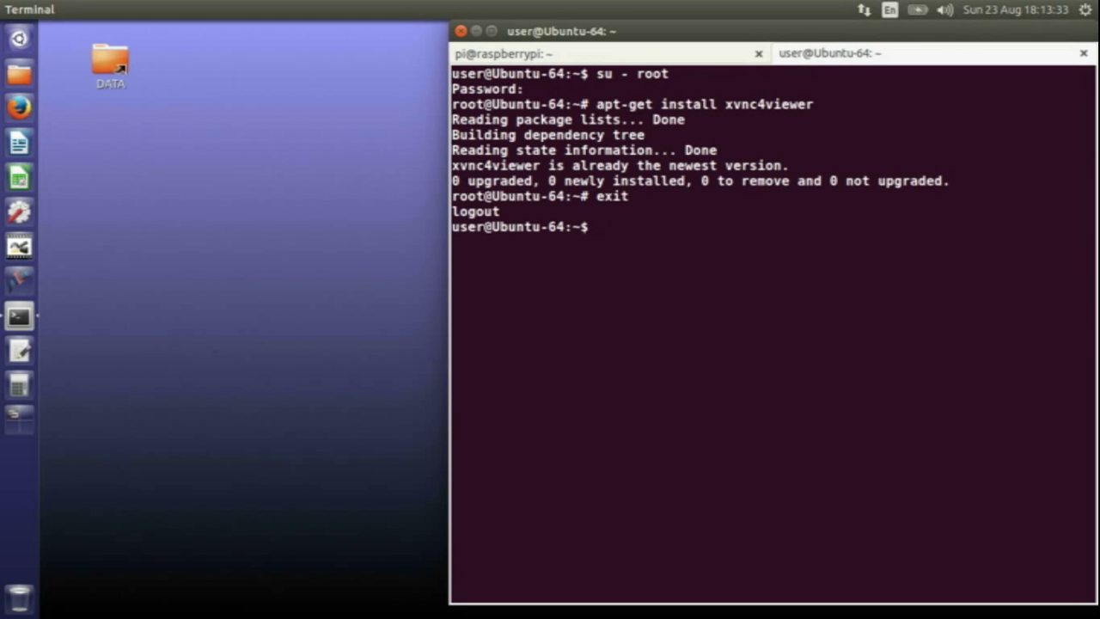
{"action": "type", "text": "vncviewer"}
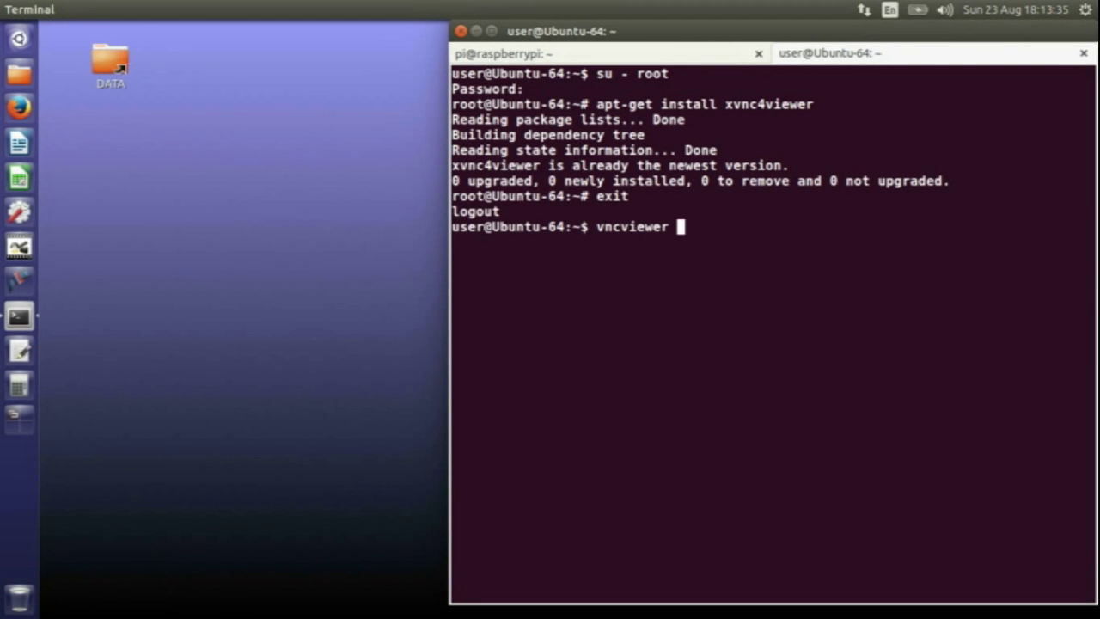
{"action": "type", "text": " 192.168.0"}
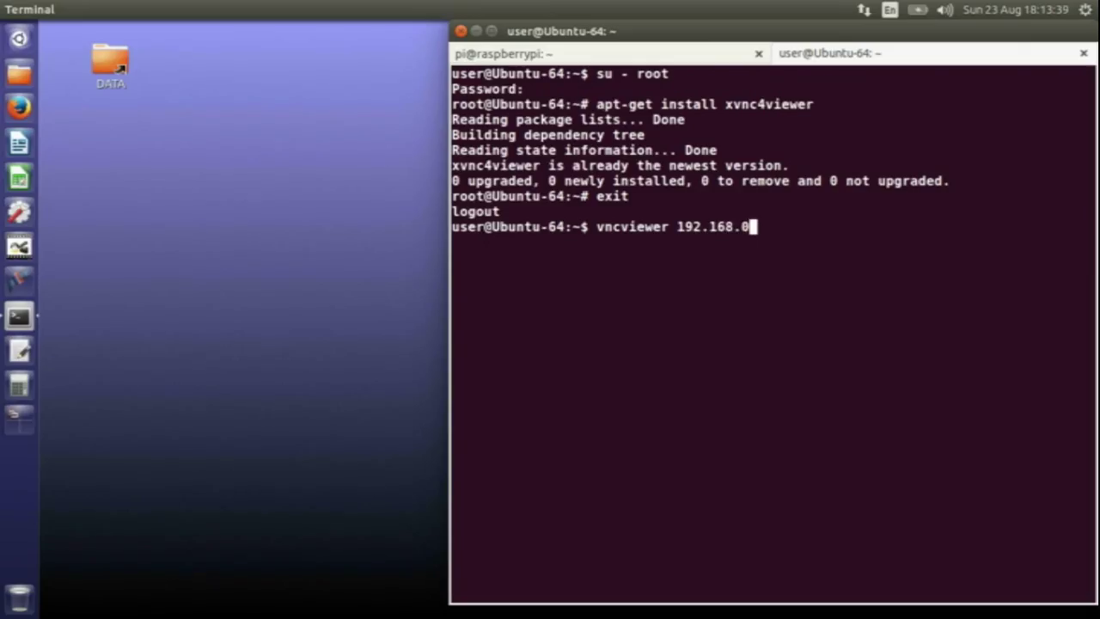
{"action": "type", "text": ".7"}
{"action": "key", "text": "Return"}
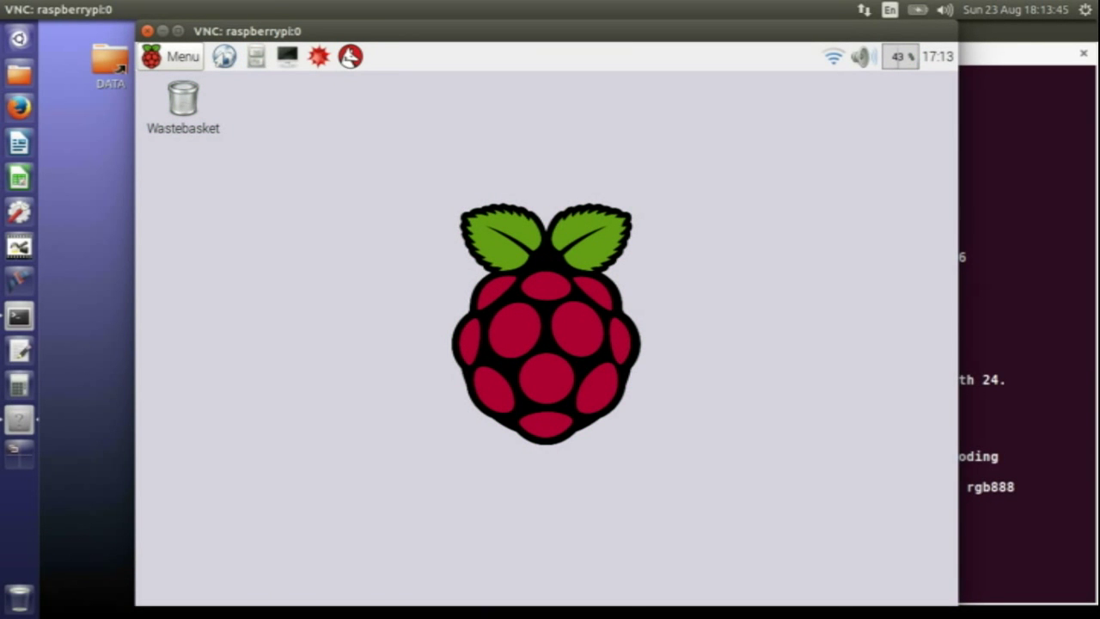
{"action": "left_click", "coordinate": [172, 56]}
{"action": "mouse_move", "coordinate": [206, 86]}
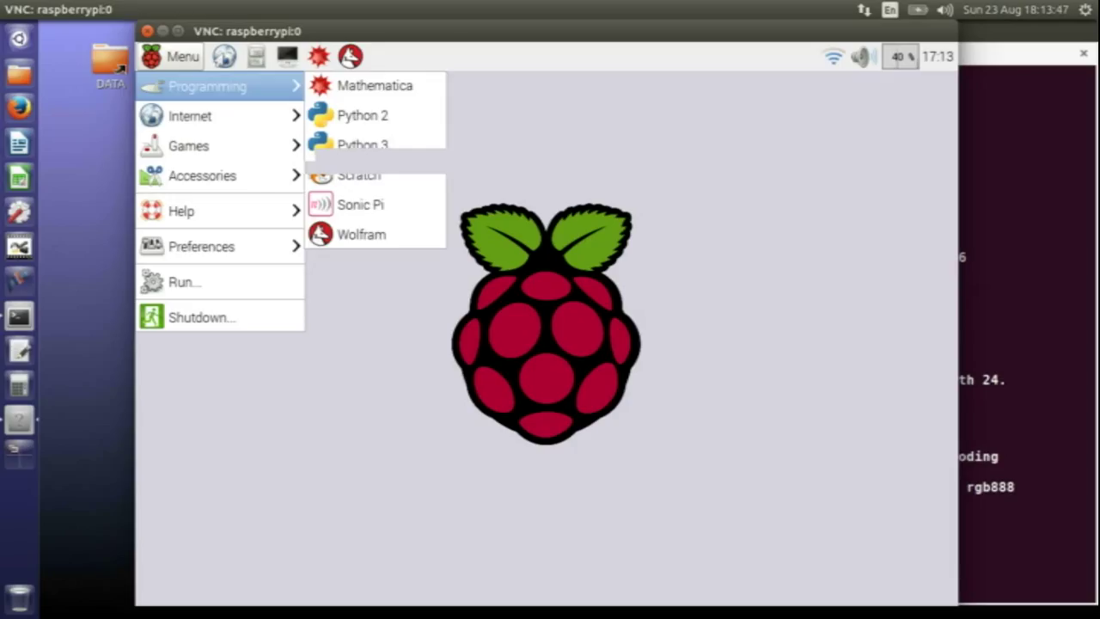
{"action": "mouse_move", "coordinate": [197, 116]}
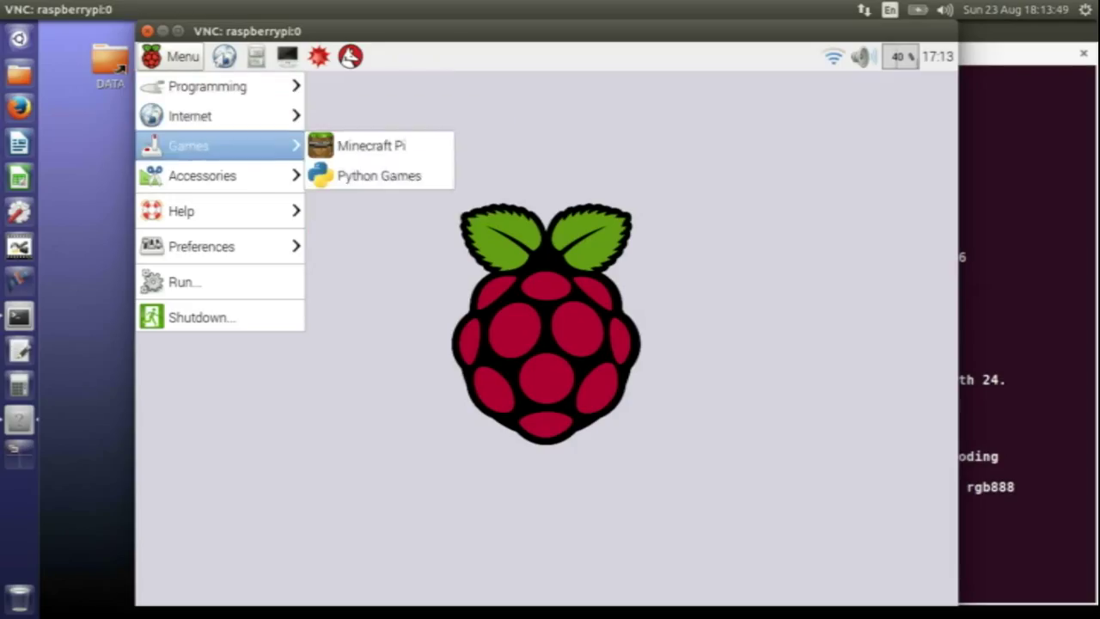
{"action": "mouse_move", "coordinate": [207, 216]}
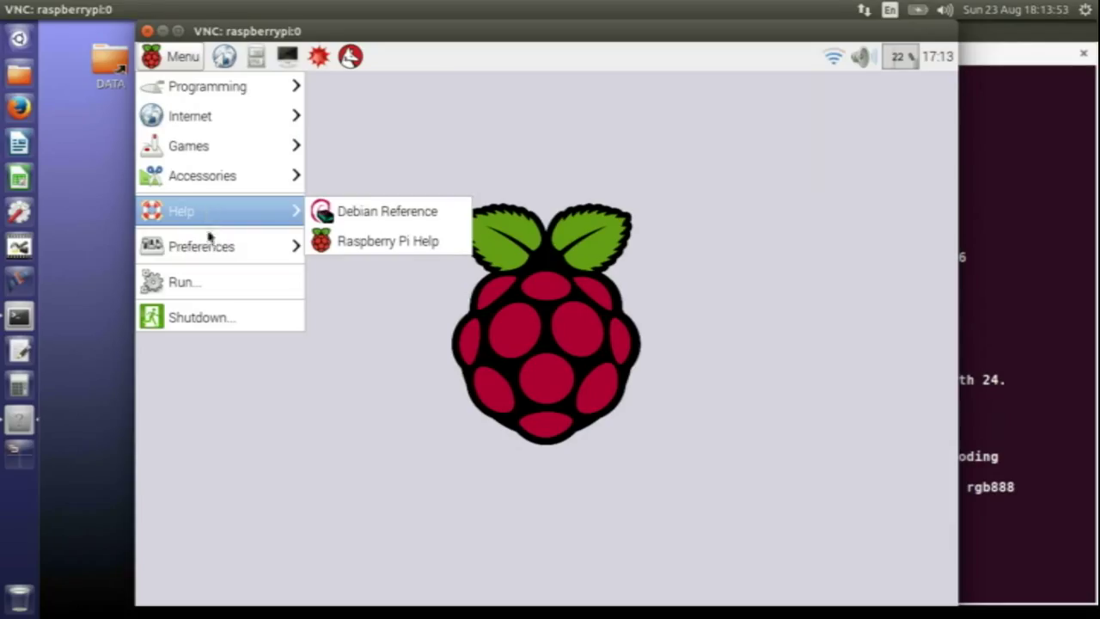
{"action": "mouse_move", "coordinate": [209, 248]}
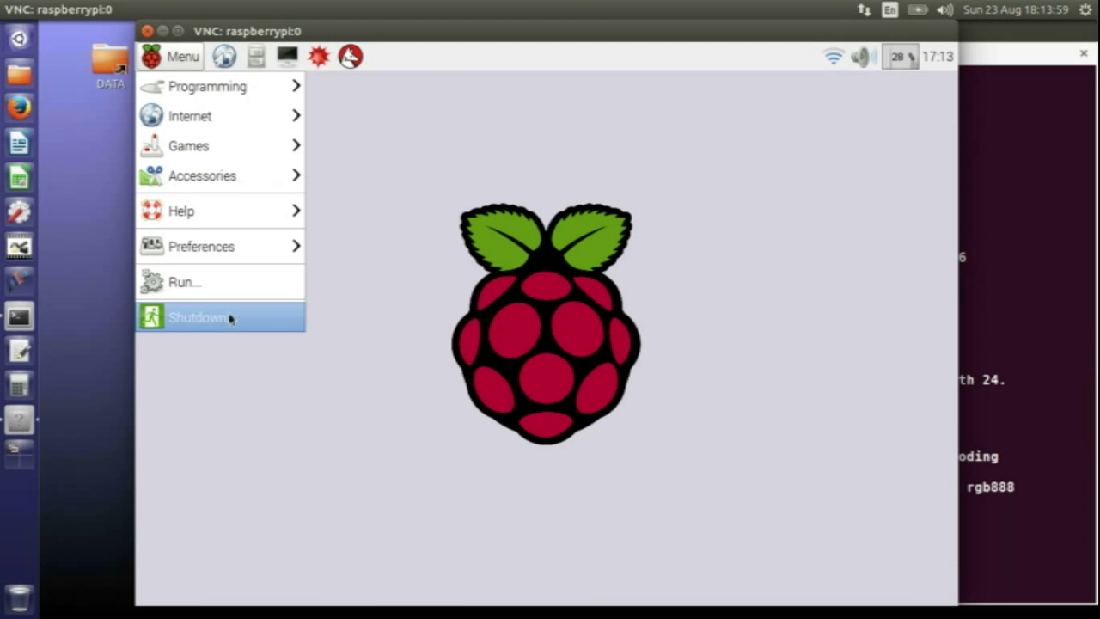
{"action": "left_click", "coordinate": [336, 72]}
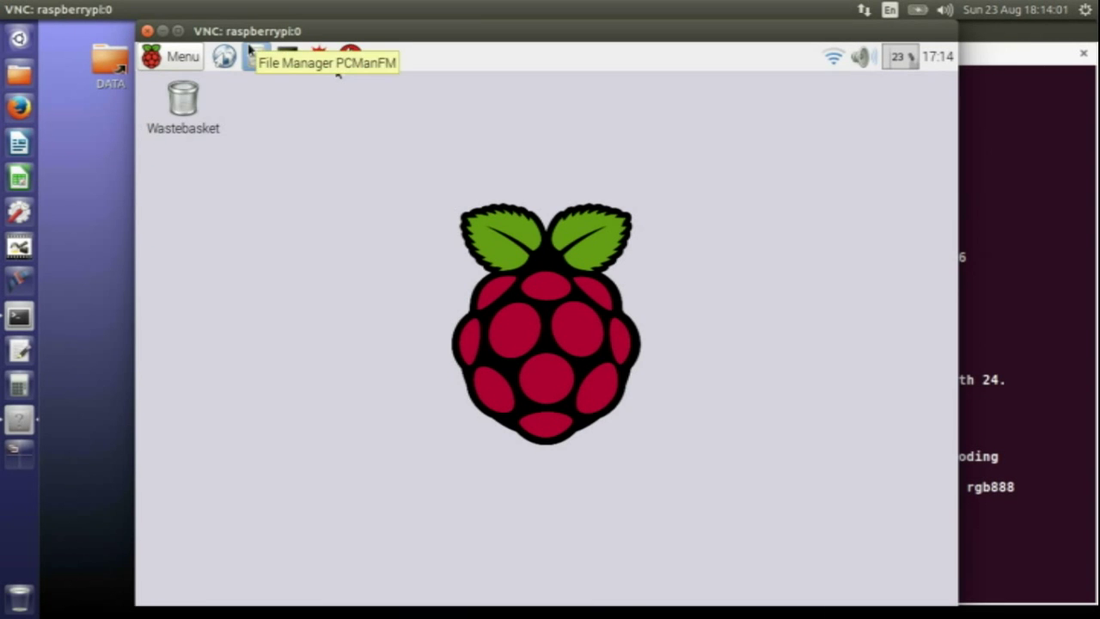
Close the VNC viewer and restart x11vnc on the Pi with -usepw password protection
{"action": "left_click", "coordinate": [147, 31]}
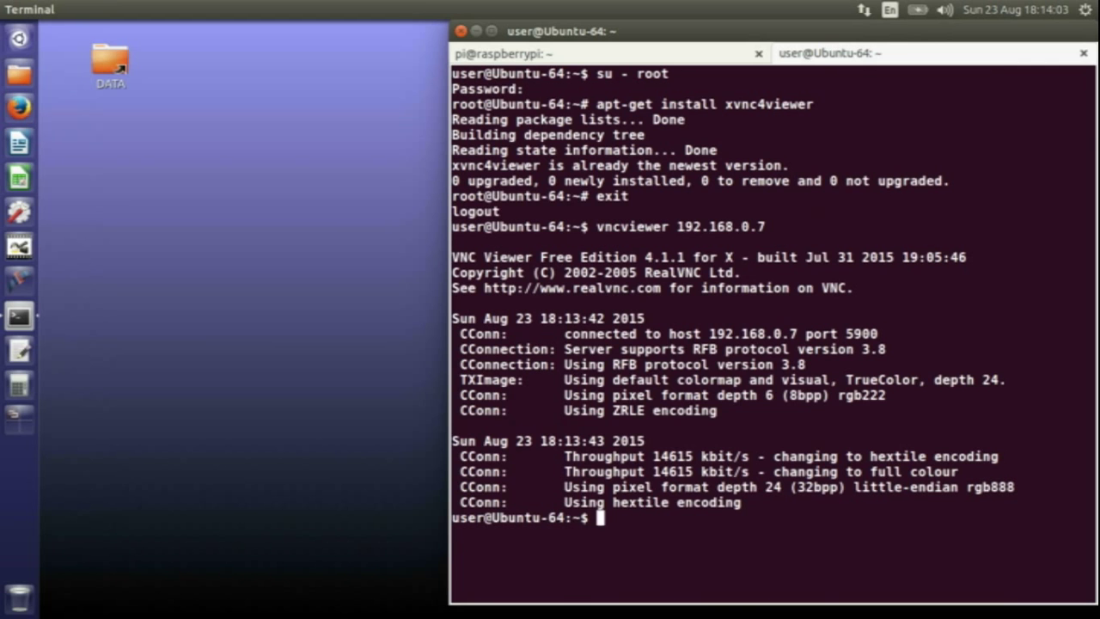
{"action": "key", "text": "ctrl+Page_Up"}
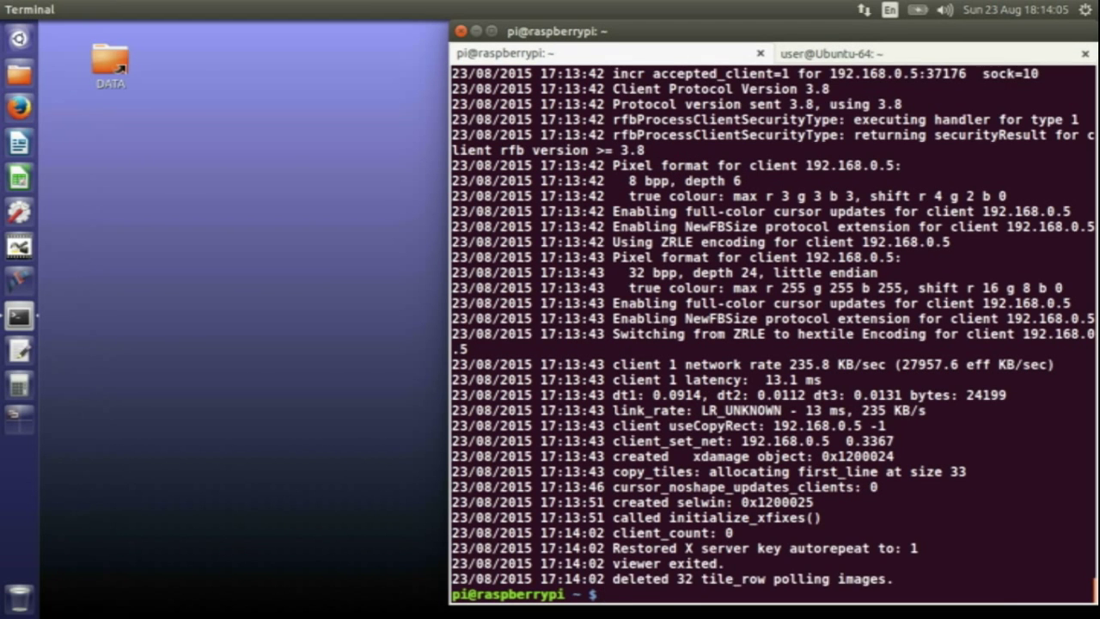
{"action": "key", "text": "Return"}
{"action": "key", "text": "Return"}
{"action": "key", "text": "Return"}
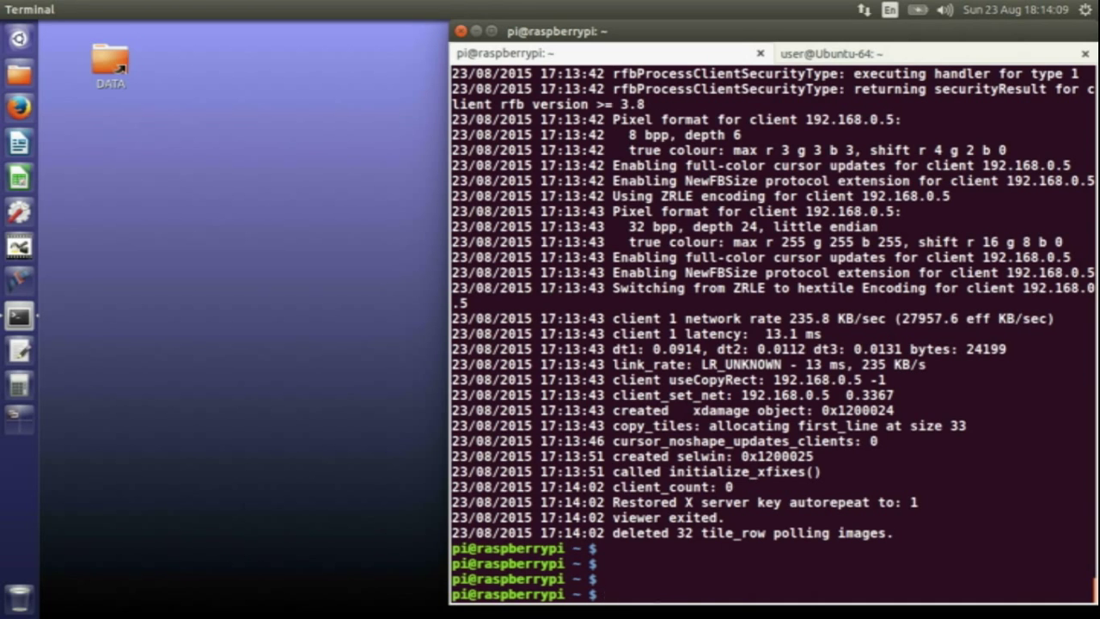
{"action": "type", "text": "x11vnc -"}
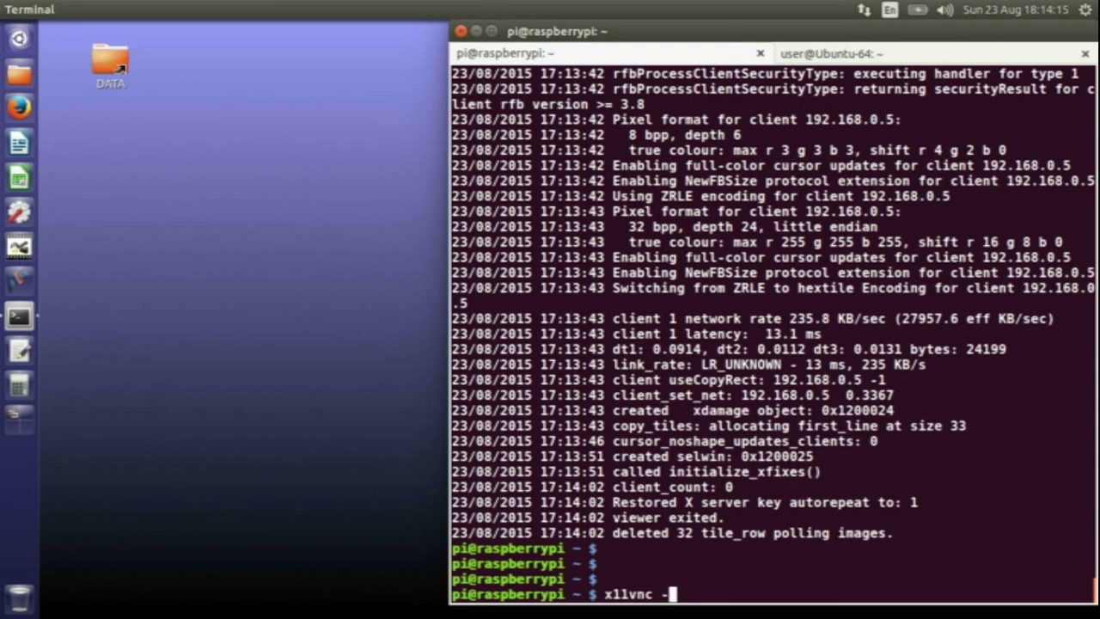
{"action": "type", "text": "usepw"}
{"action": "key", "text": "Return"}
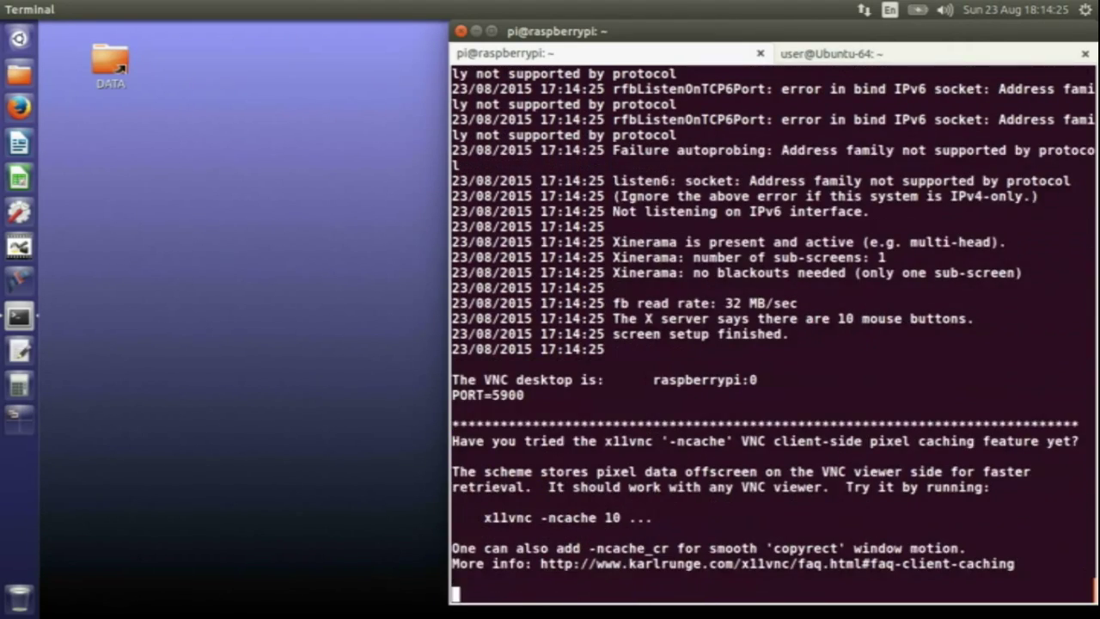
Rerun vncviewer 192.168.0.7 locally and enter the VNC password, retrying after one failed attempt
{"action": "key", "text": "ctrl+Page_Down"}
{"action": "key", "text": "Up"}
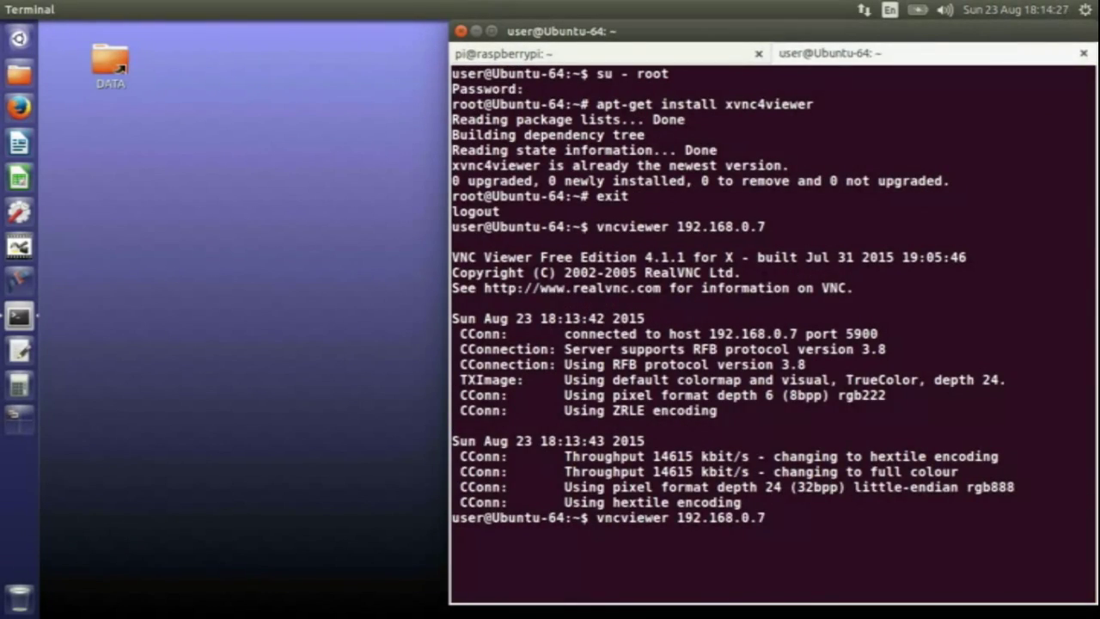
{"action": "key", "text": "Return"}
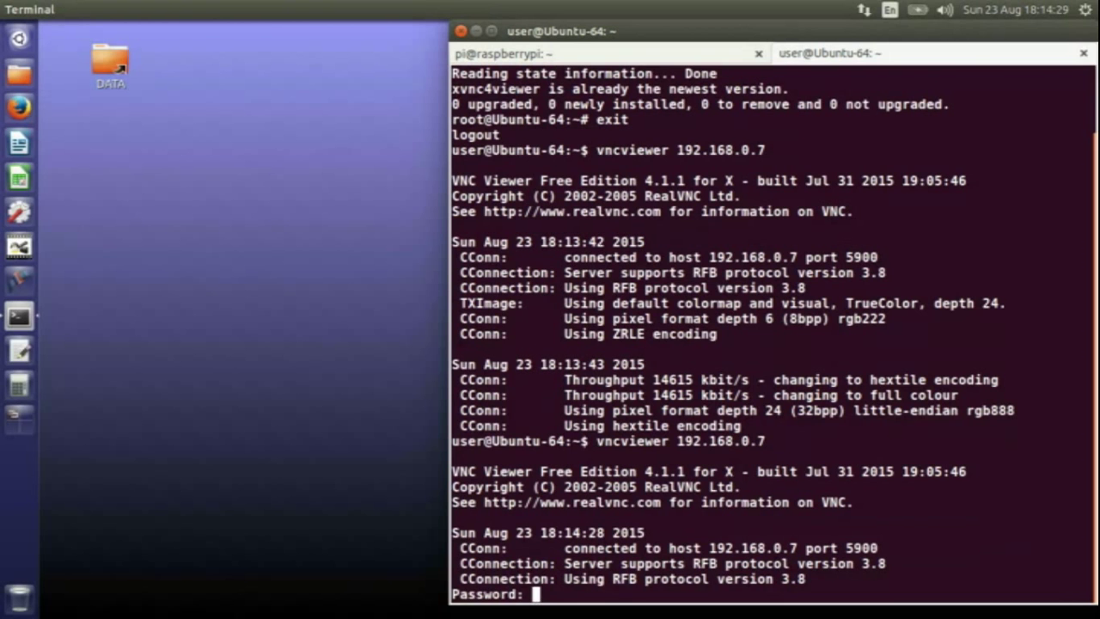
{"action": "key", "text": "Return"}
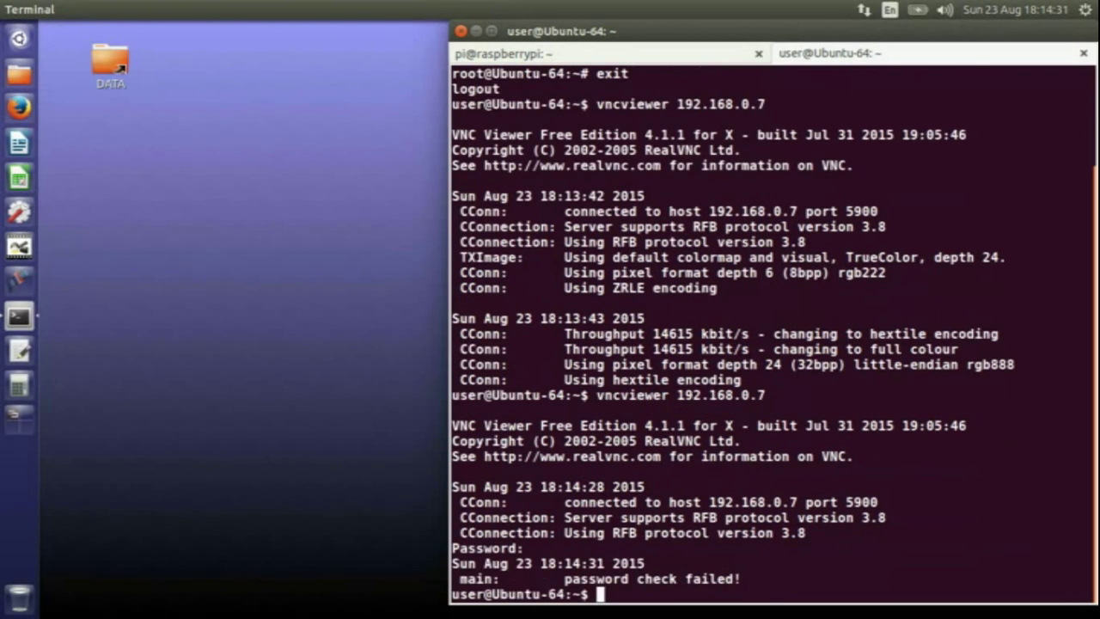
{"action": "key", "text": "Up"}
{"action": "key", "text": "Return"}
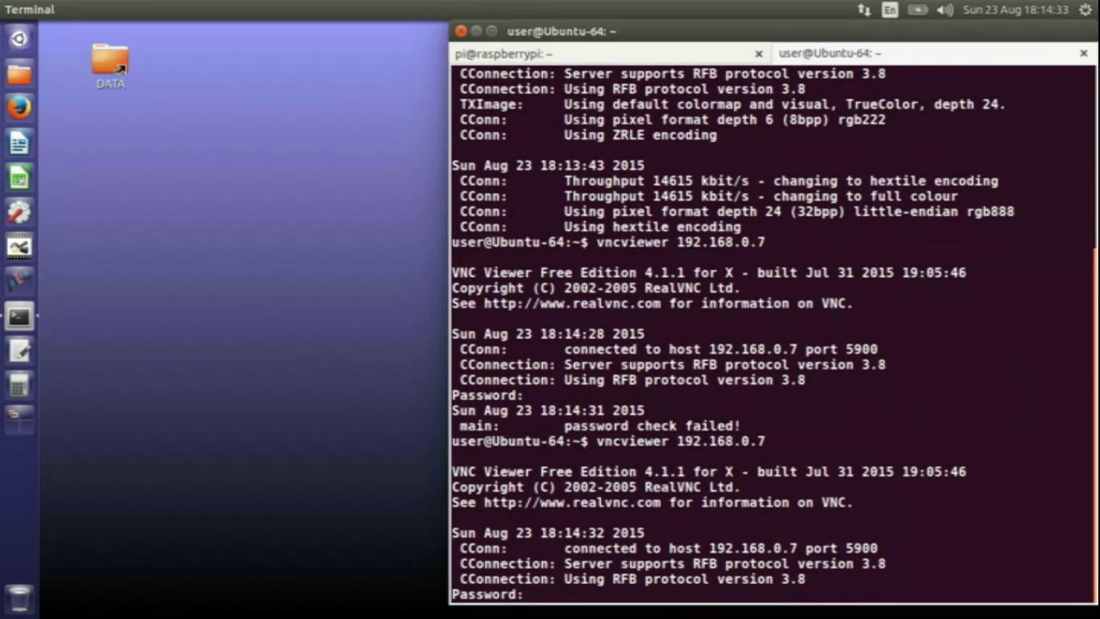
{"action": "key", "text": "Return"}
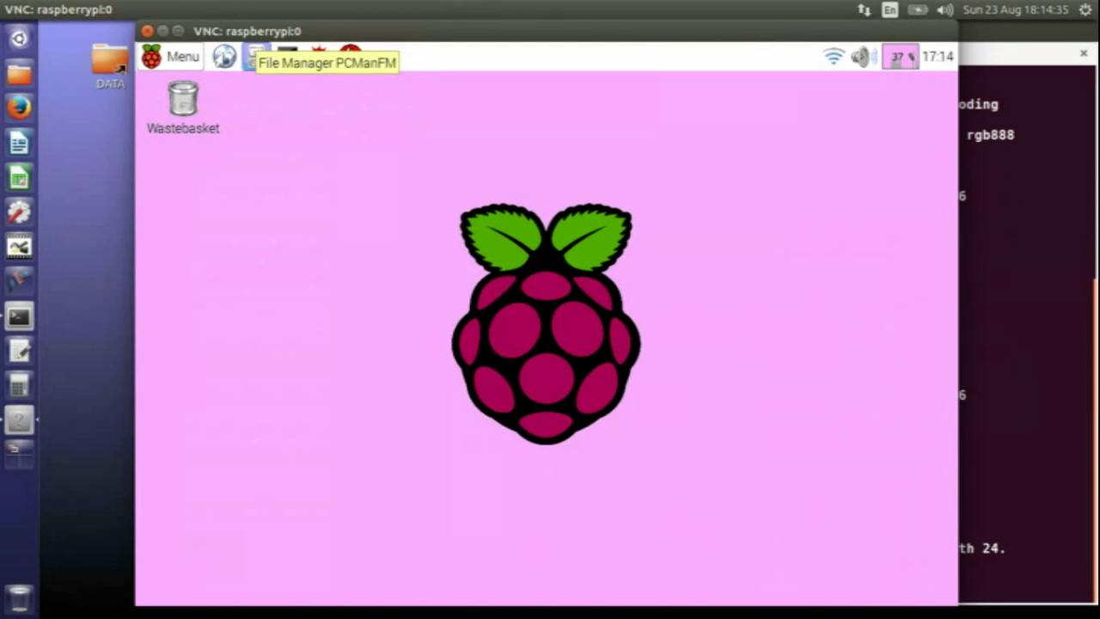